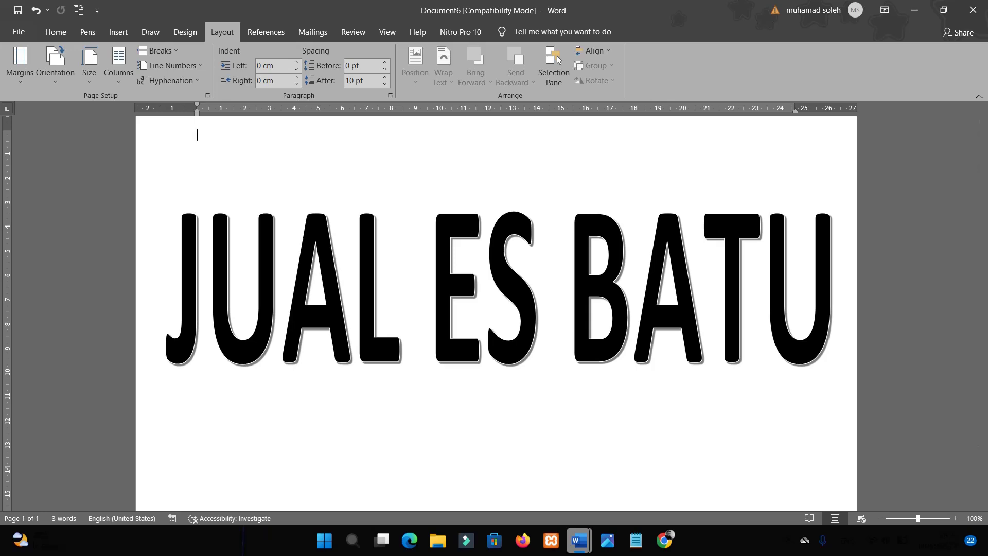
# Stretch the JUAL ES BATU WordArt much taller by dragging its bottom-right sizing handle
pyautogui.scroll(3, 757, 285)
pyautogui.scroll(-3, 760, 283)
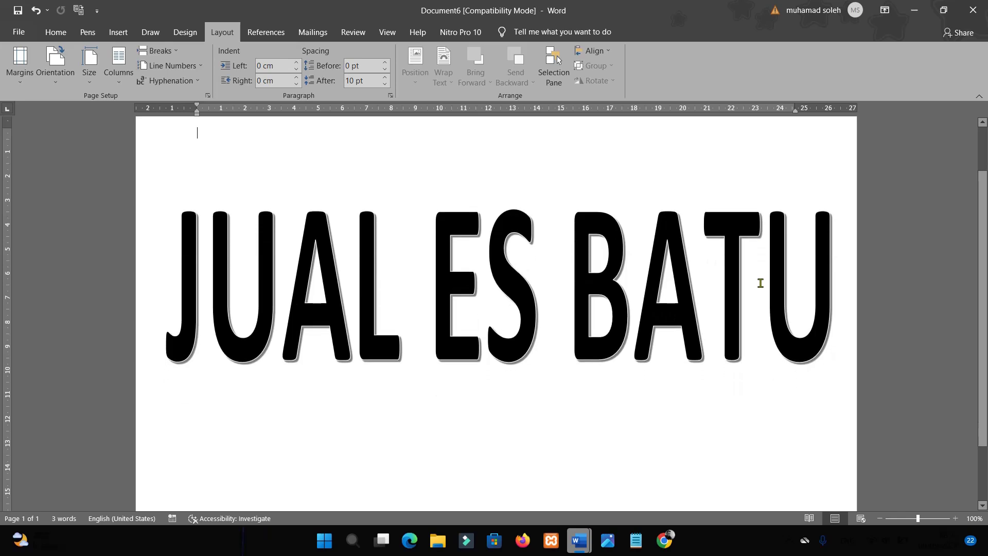
pyautogui.scroll(-2, 761, 283)
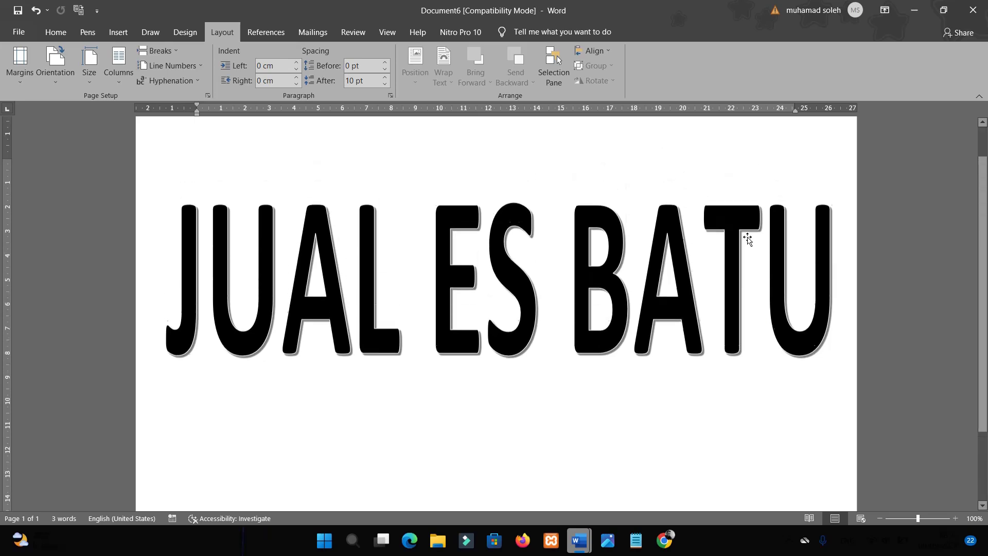
pyautogui.scroll(2, 746, 229)
pyautogui.scroll(-2, 736, 231)
pyautogui.scroll(3, 736, 231)
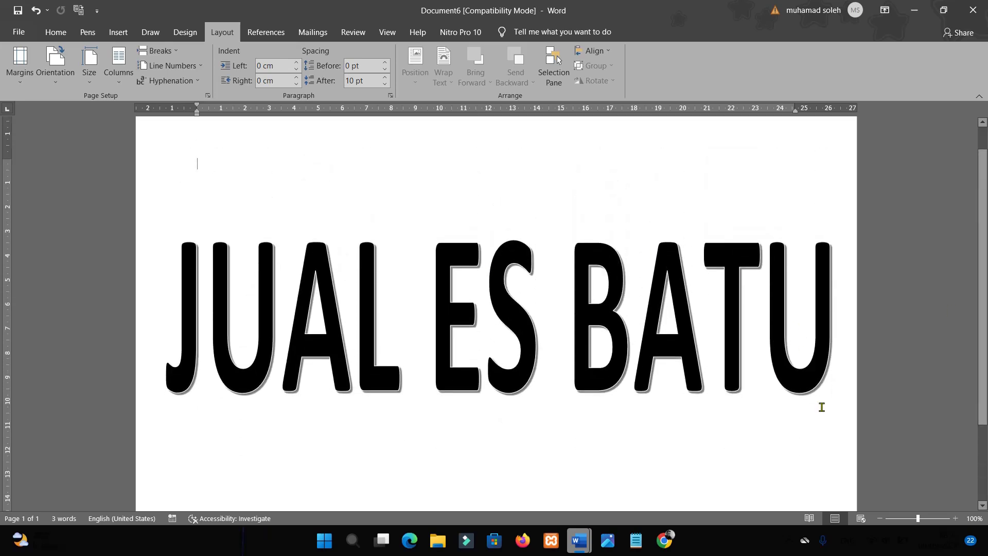
pyautogui.click(824, 351)
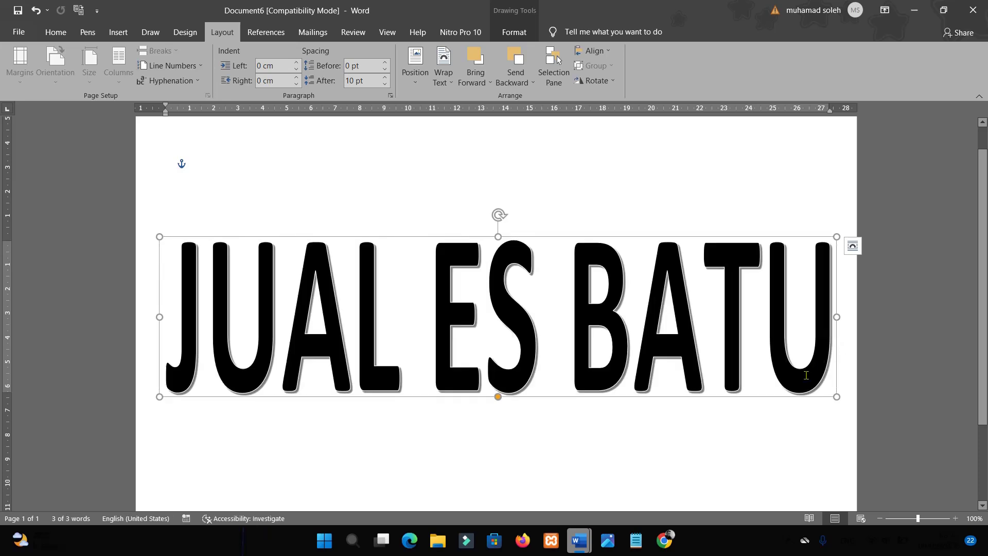
pyautogui.scroll(-2, 535, 335)
pyautogui.moveTo(837, 335)
pyautogui.mouseDown()
pyautogui.moveTo(842, 449)
pyautogui.moveTo(852, 455)
pyautogui.mouseUp()
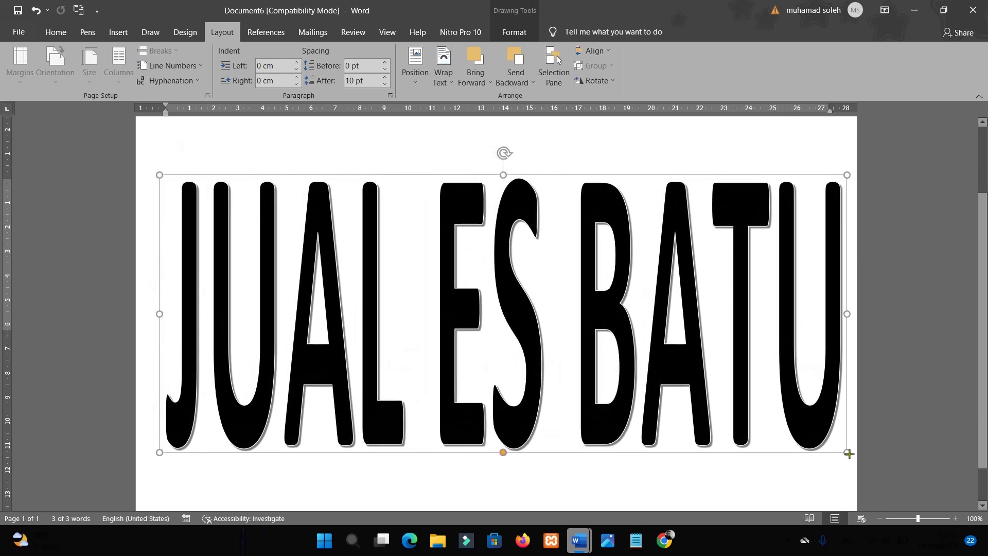
# Check the stretched WordArt, then start a new blank document with Ctrl+N
pyautogui.scroll(-1, 737, 400)
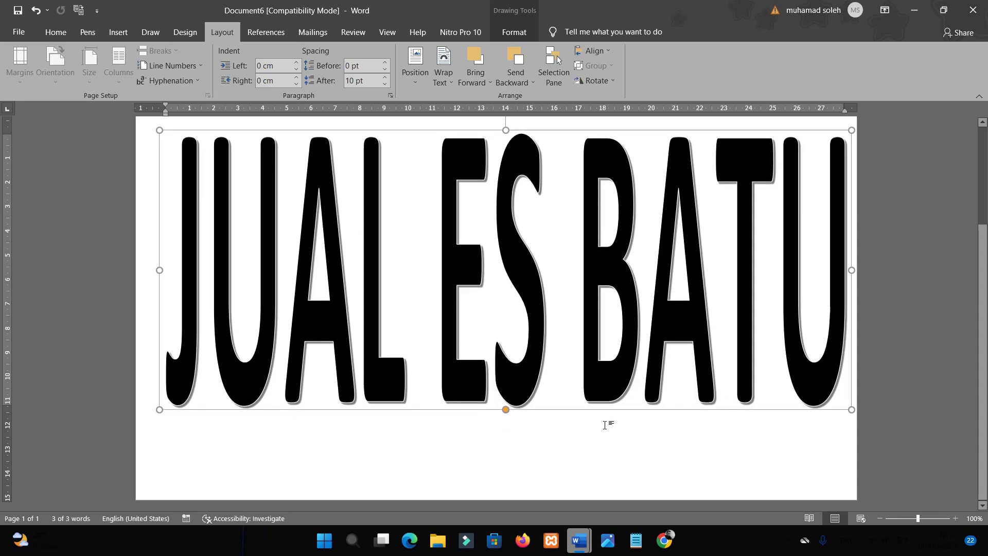
pyautogui.scroll(2, 606, 424)
pyautogui.scroll(1, 566, 308)
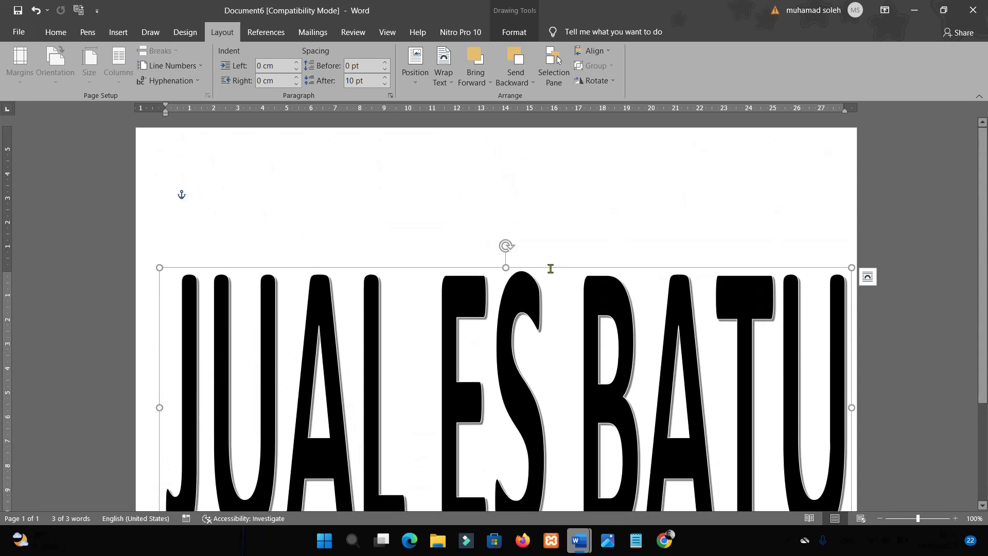
pyautogui.scroll(-1, 550, 268)
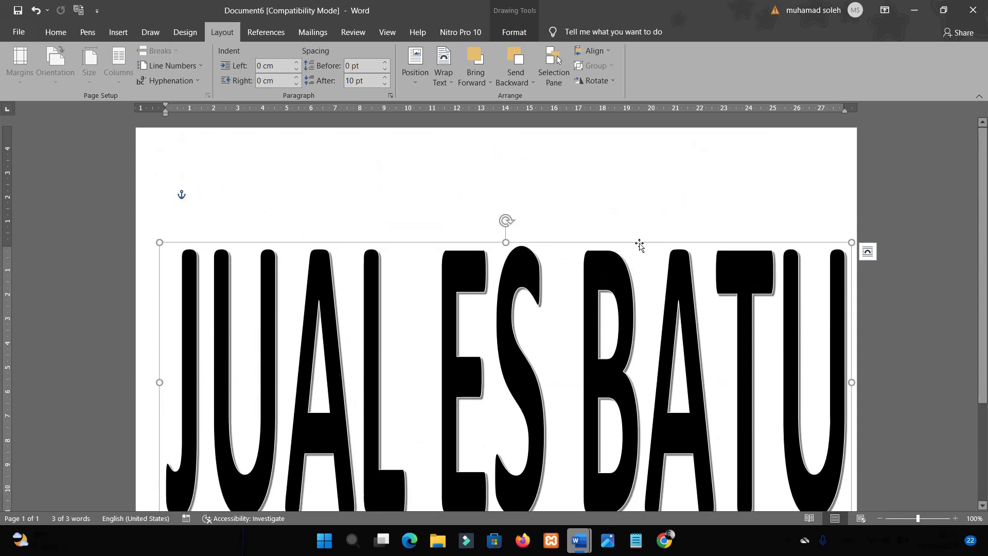
pyautogui.click(664, 208)
pyautogui.scroll(-2, 669, 280)
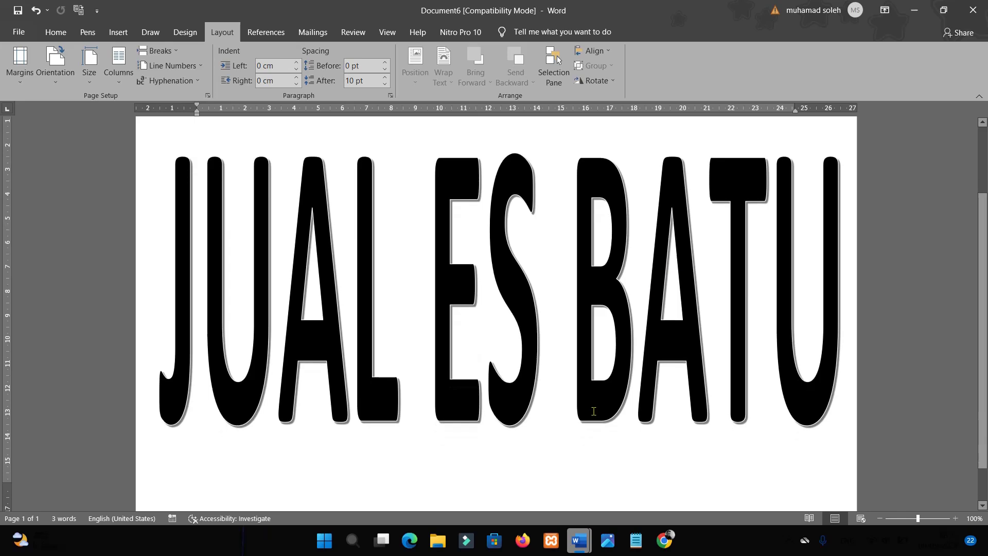
pyautogui.click(675, 345)
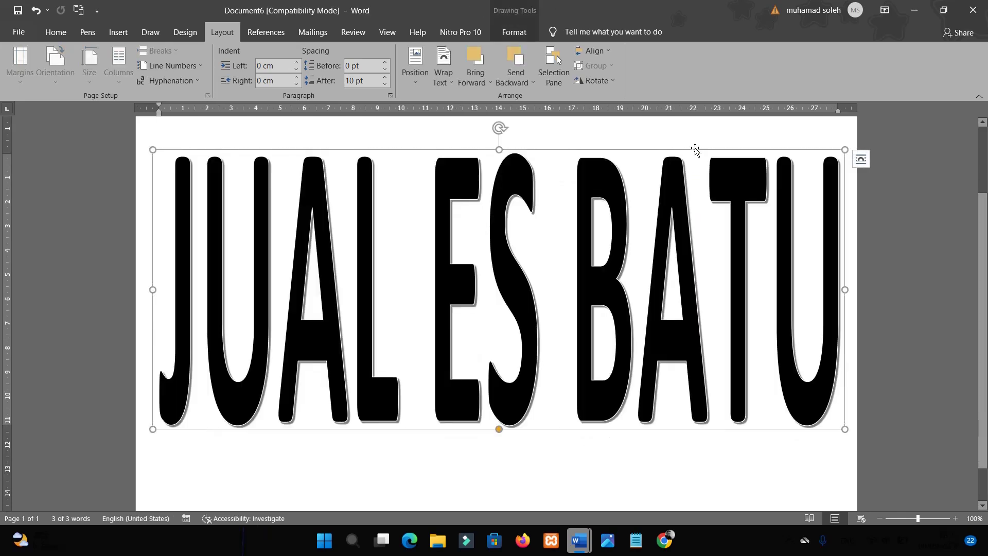
pyautogui.hotkey('ctrl', 'n')
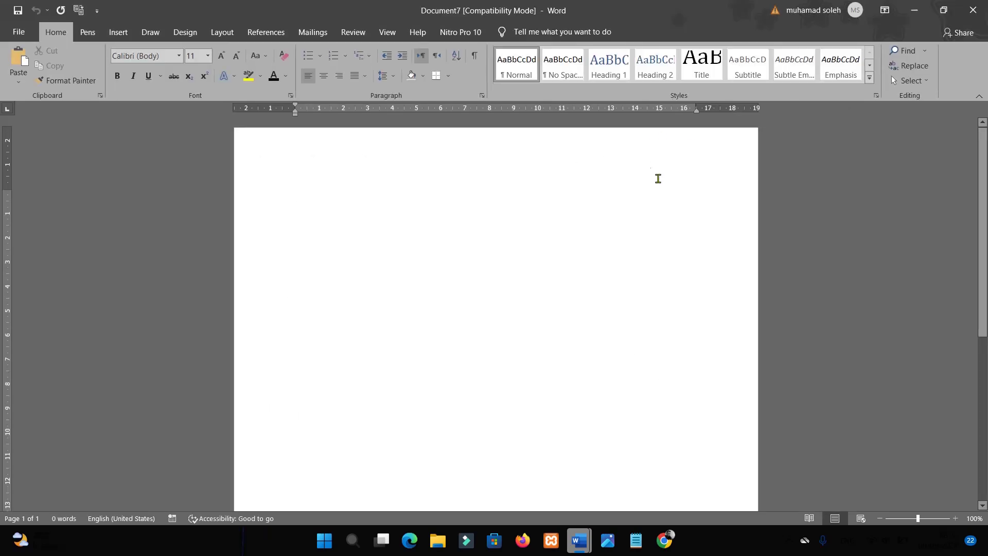
# Set the page to A4 paper in landscape orientation and zoom out to see the whole page
pyautogui.click(229, 33)
pyautogui.click(90, 74)
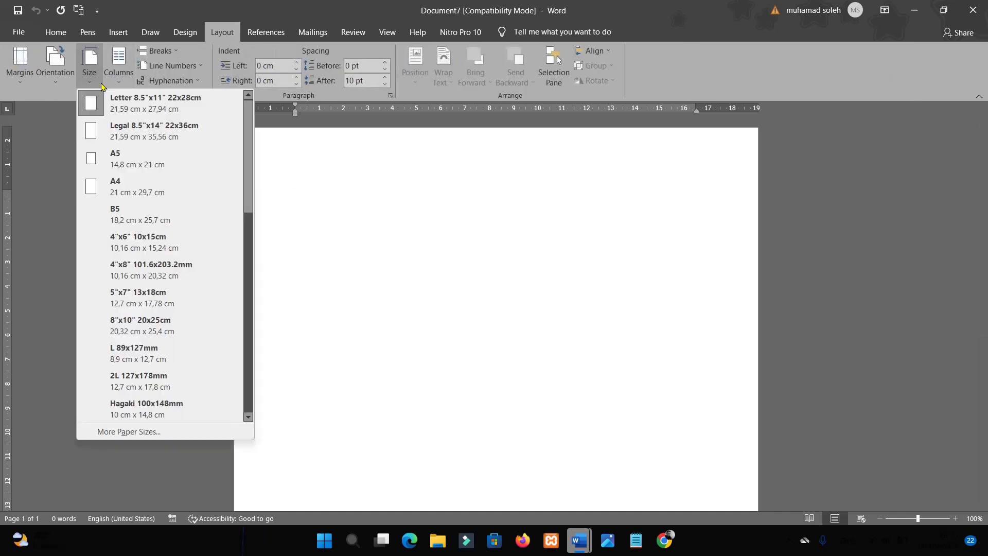
pyautogui.click(128, 191)
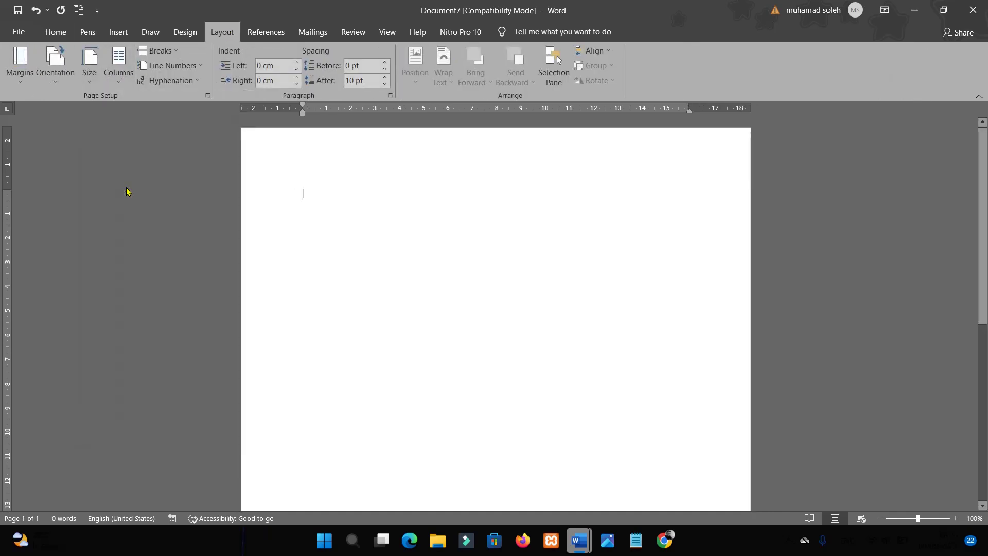
pyautogui.click(63, 83)
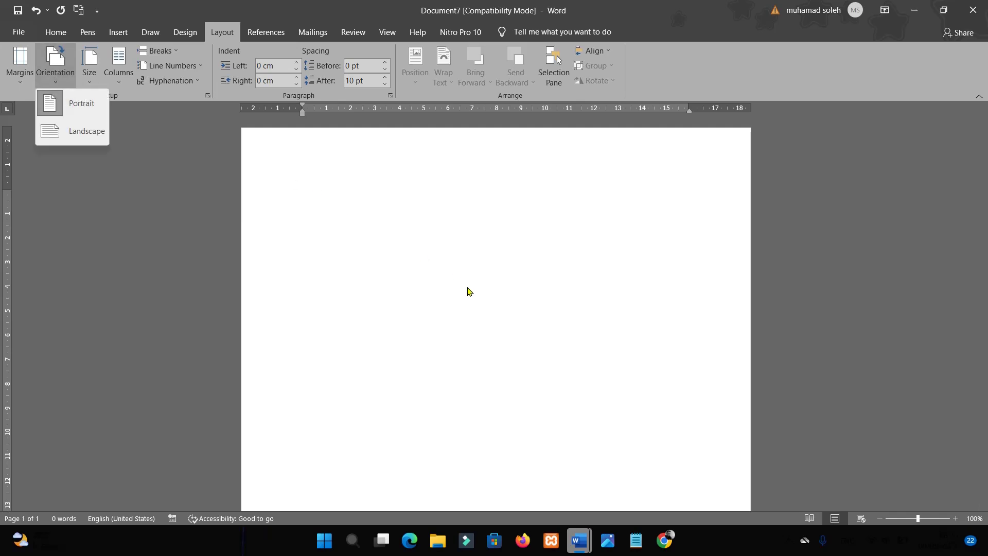
pyautogui.click(94, 137)
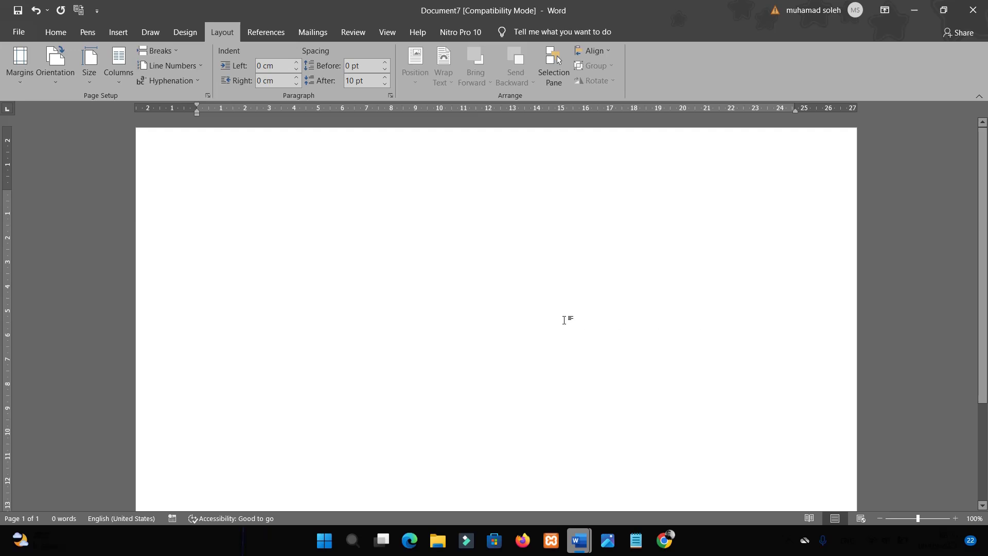
pyautogui.click(879, 518)
pyautogui.click(880, 518)
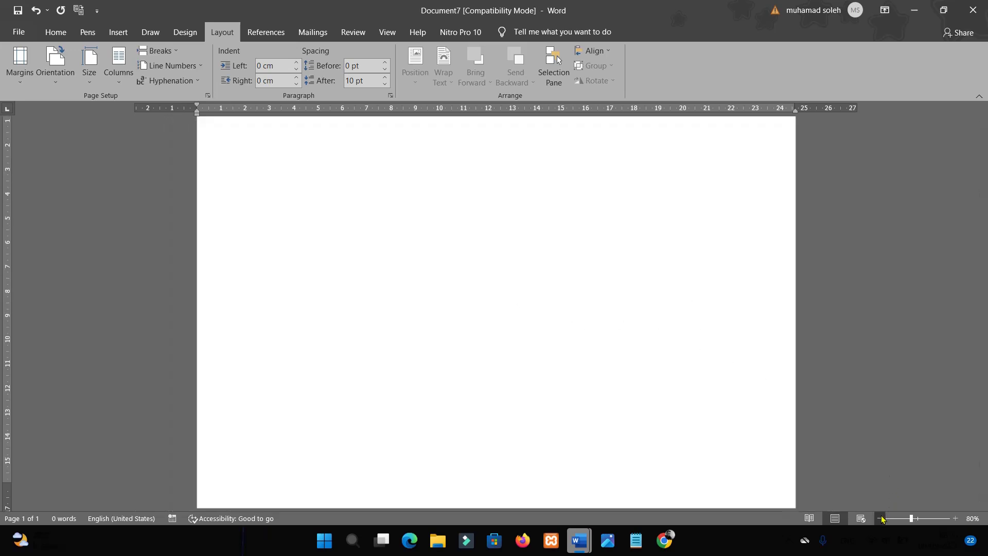
pyautogui.click(879, 518)
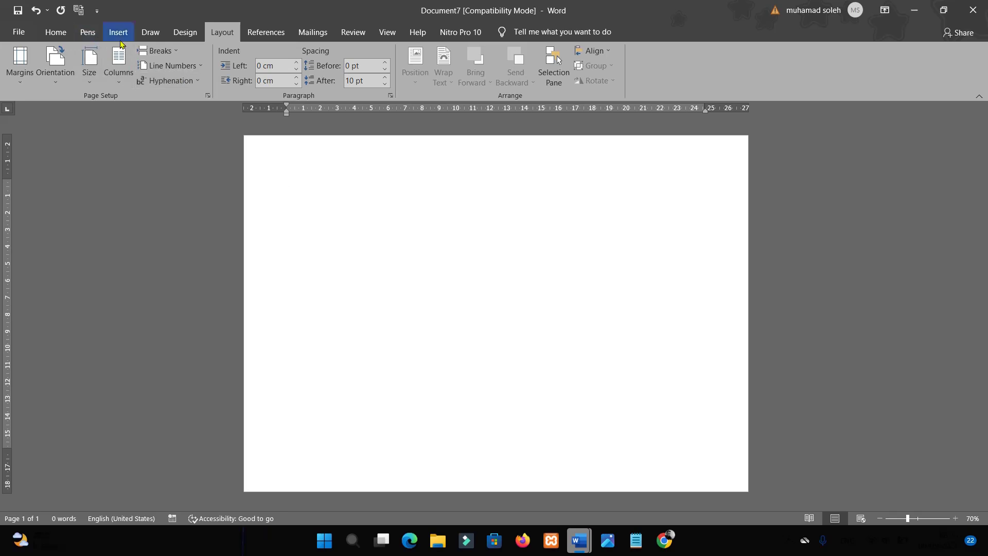
# Insert a grey shadowed WordArt box reading 'Your text here' from the Insert ribbon
pyautogui.click(127, 35)
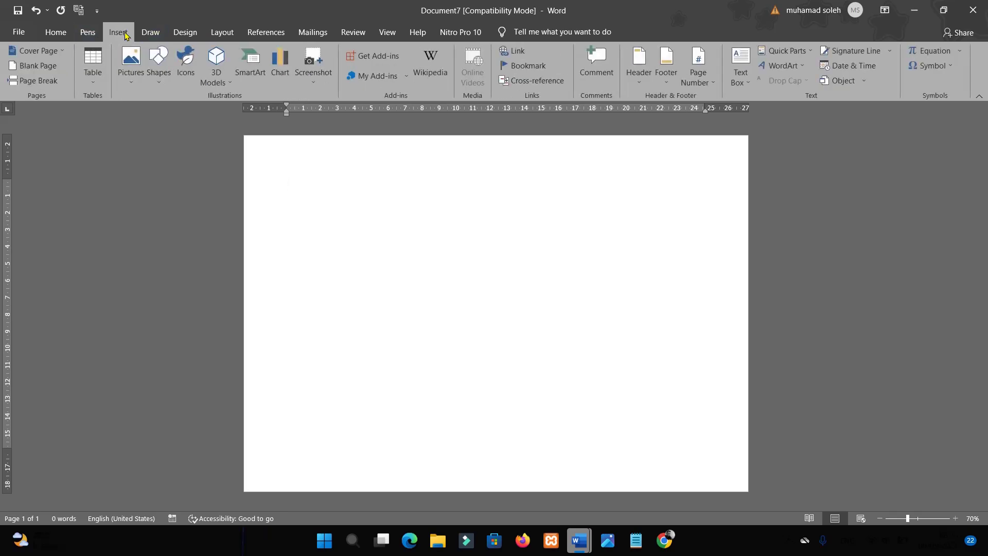
pyautogui.click(802, 67)
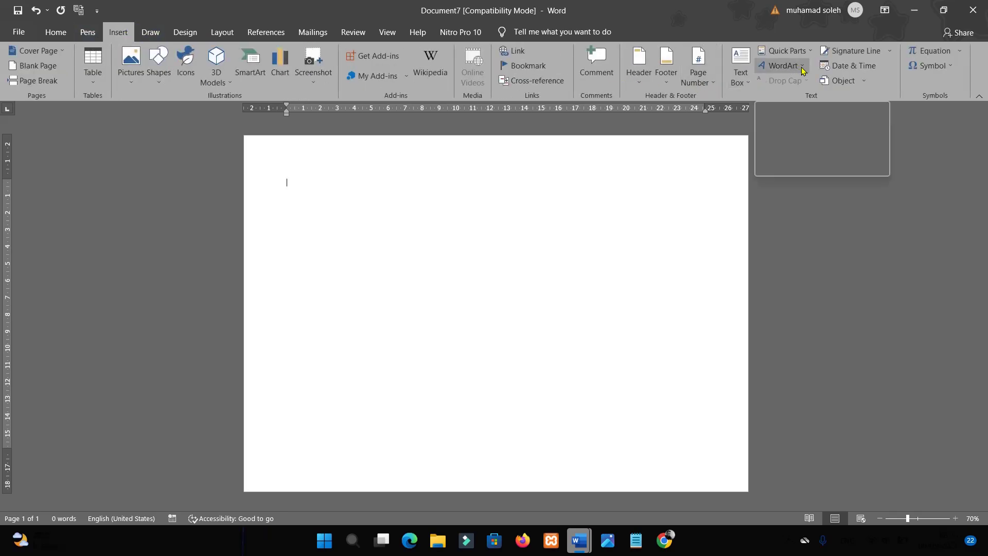
pyautogui.click(802, 69)
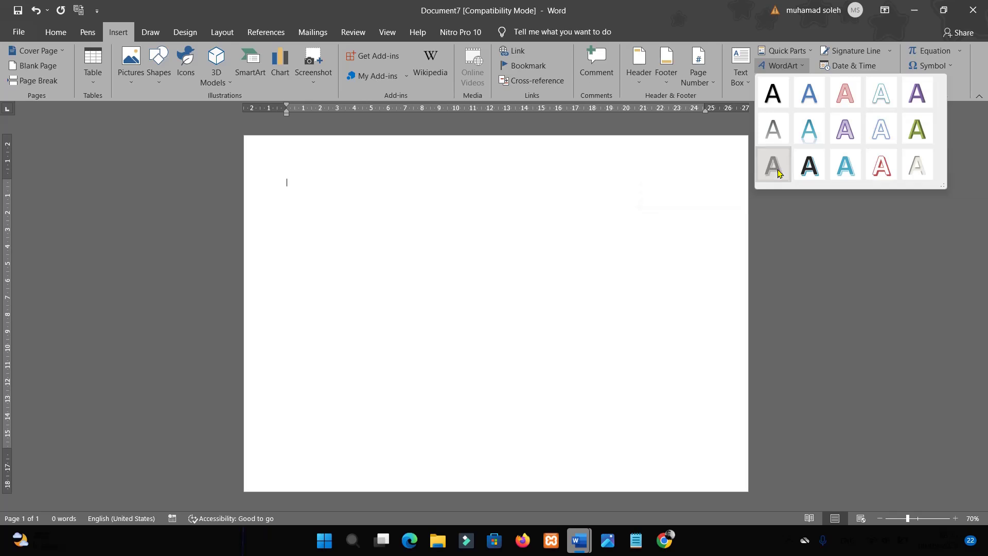
pyautogui.click(778, 173)
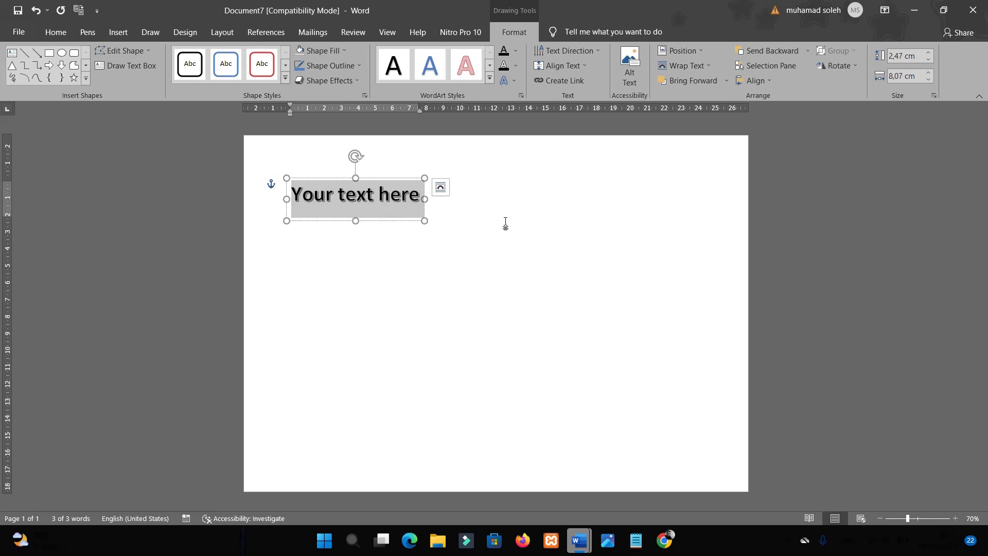
# Replace the placeholder with 'RUMAH DI KONTRAKAN', correcting the mistyped 'KO' along the way
pyautogui.write('KO')
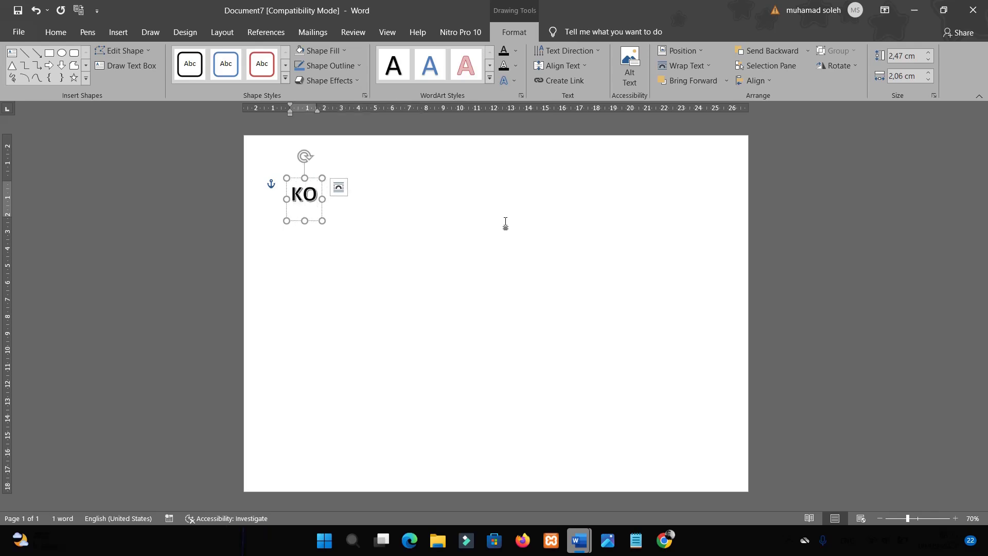
pyautogui.press('BackSpace')
pyautogui.press('BackSpace')
pyautogui.write('D')
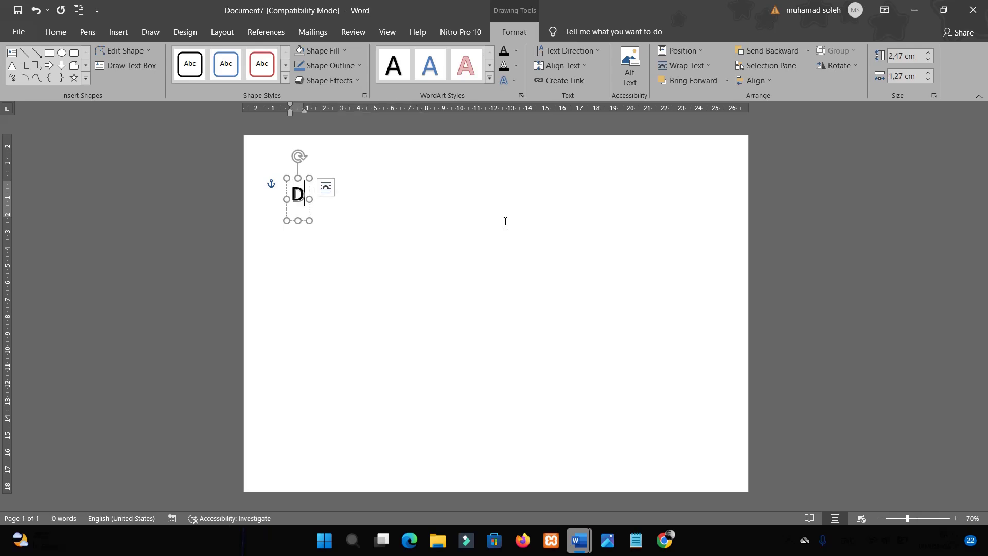
pyautogui.write('I')
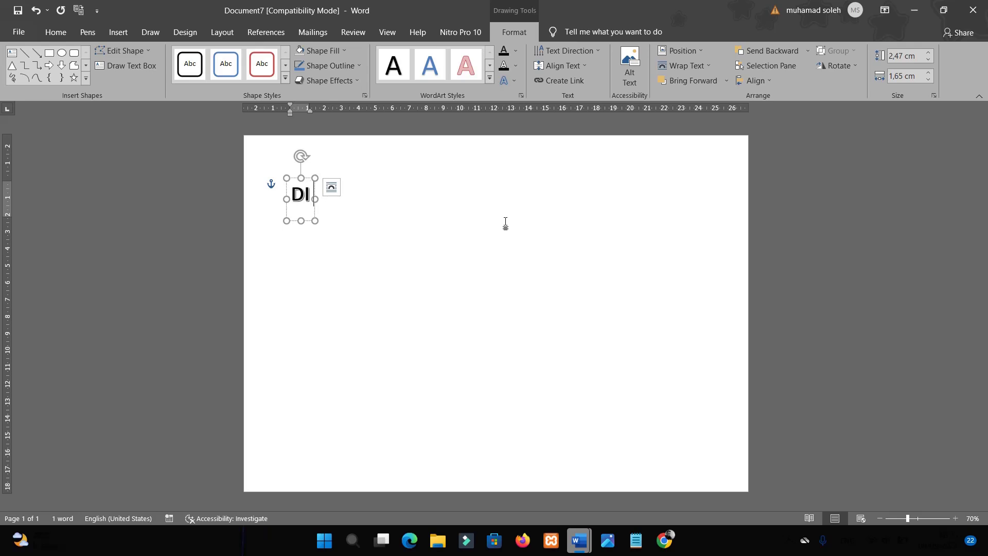
pyautogui.write(' KONTR')
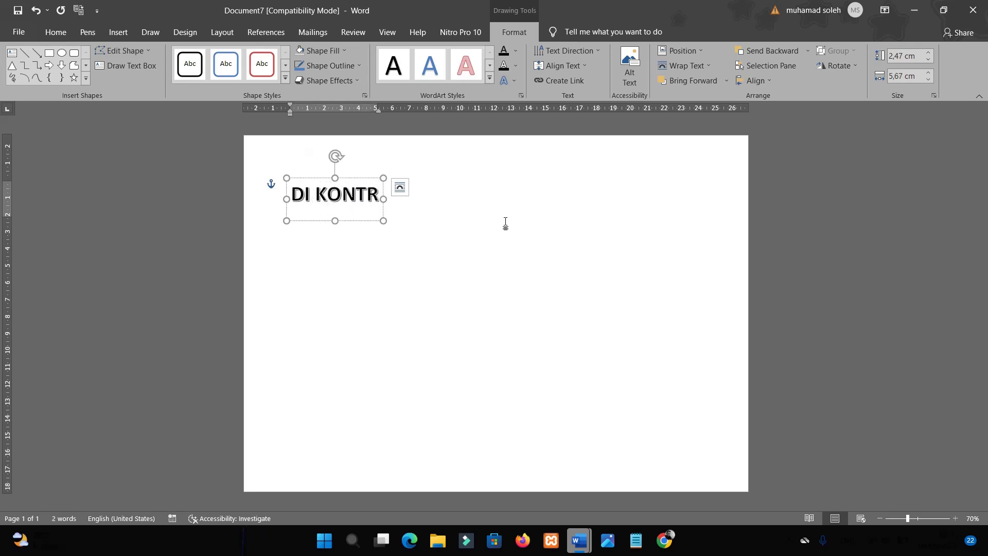
pyautogui.write('AKAN')
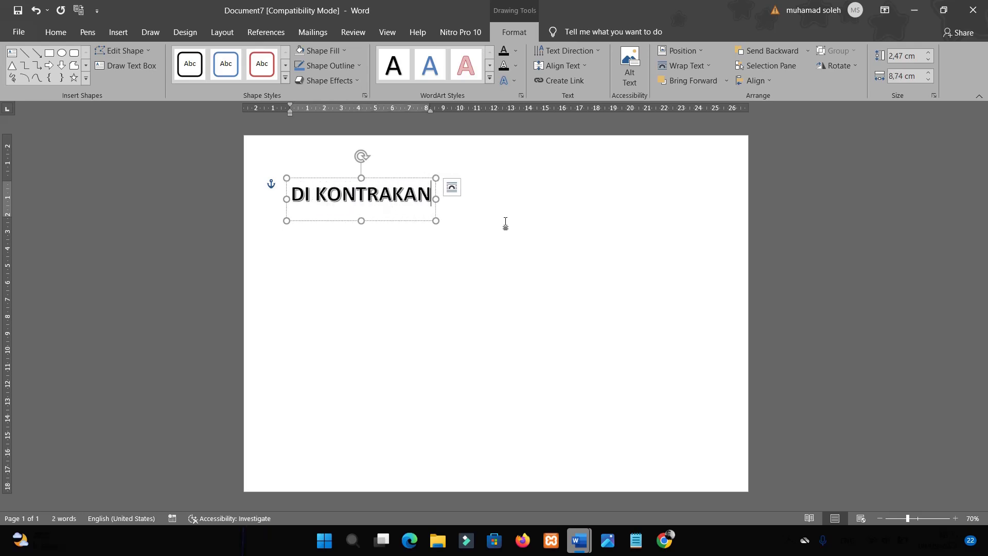
pyautogui.press('Left')
pyautogui.press('Left')
pyautogui.press('Left')
pyautogui.write('RUMA')
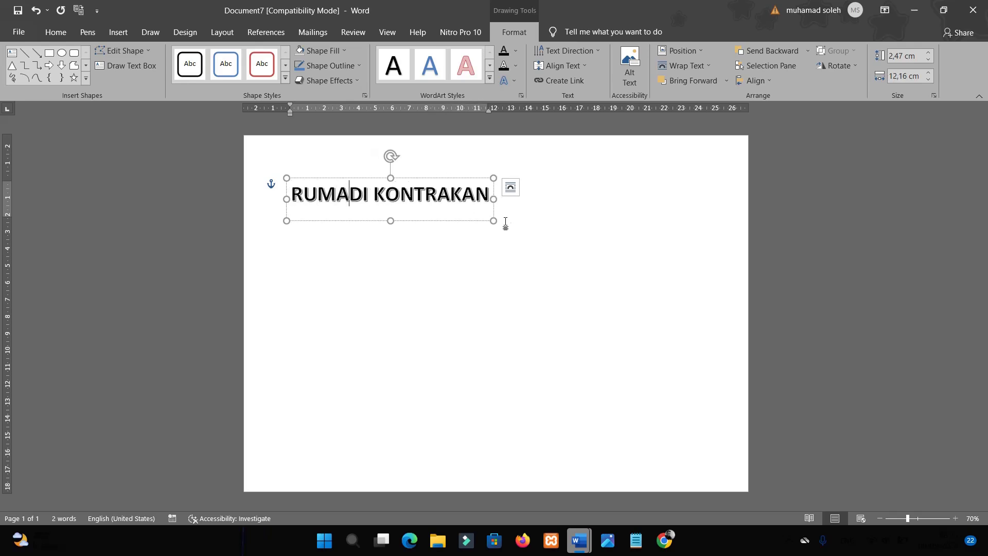
pyautogui.write('H')
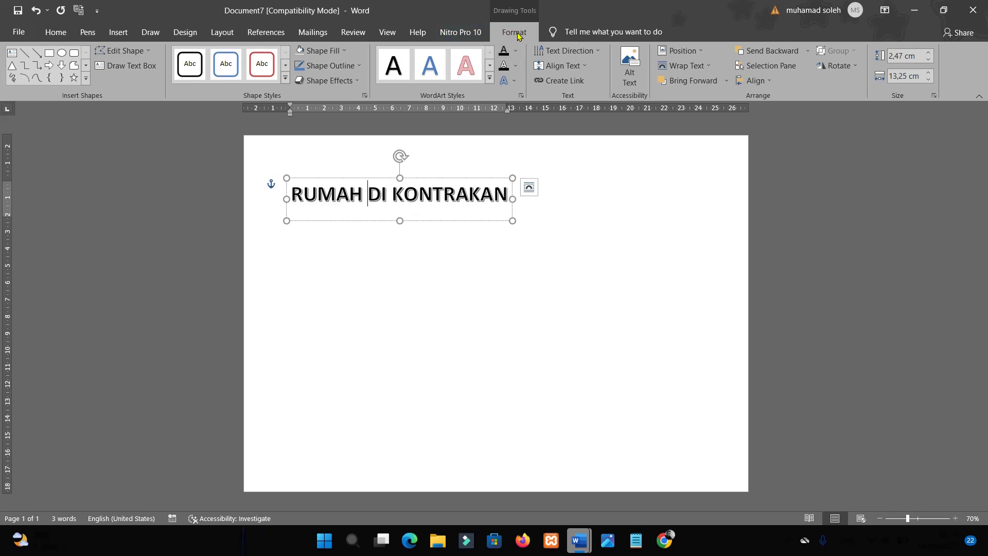
# Bring up the WordArt Text Effects menu to reach the Transform warp choices
pyautogui.click(515, 79)
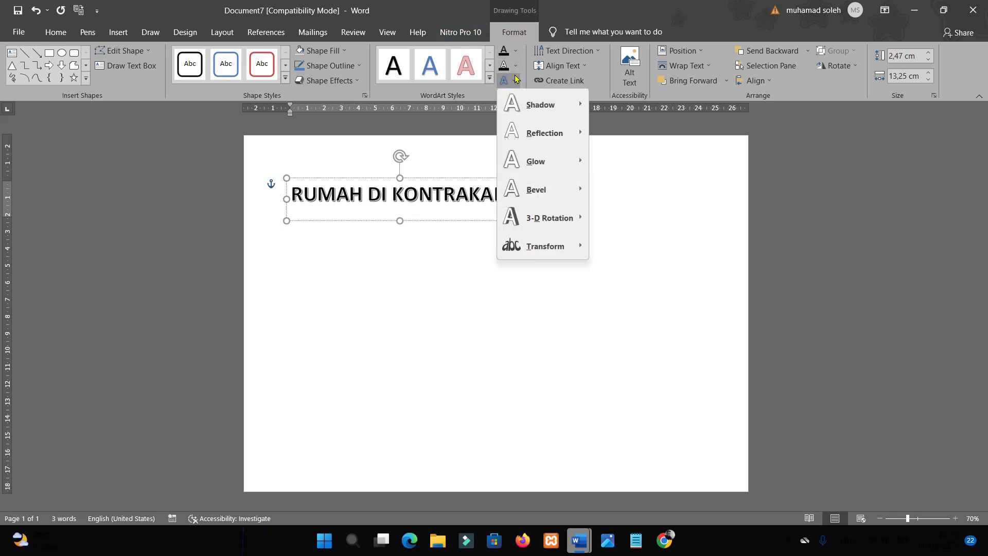
pyautogui.click(515, 79)
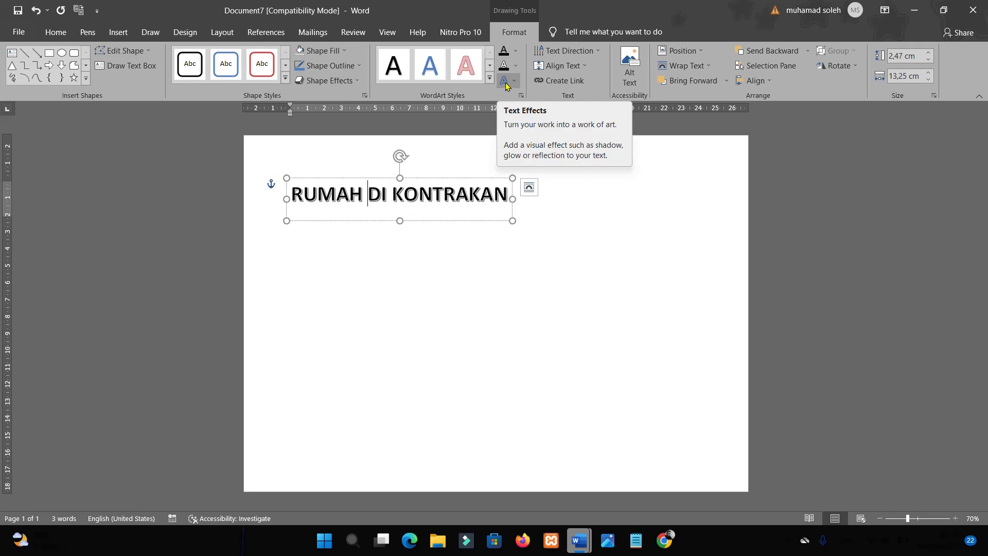
pyautogui.click(515, 82)
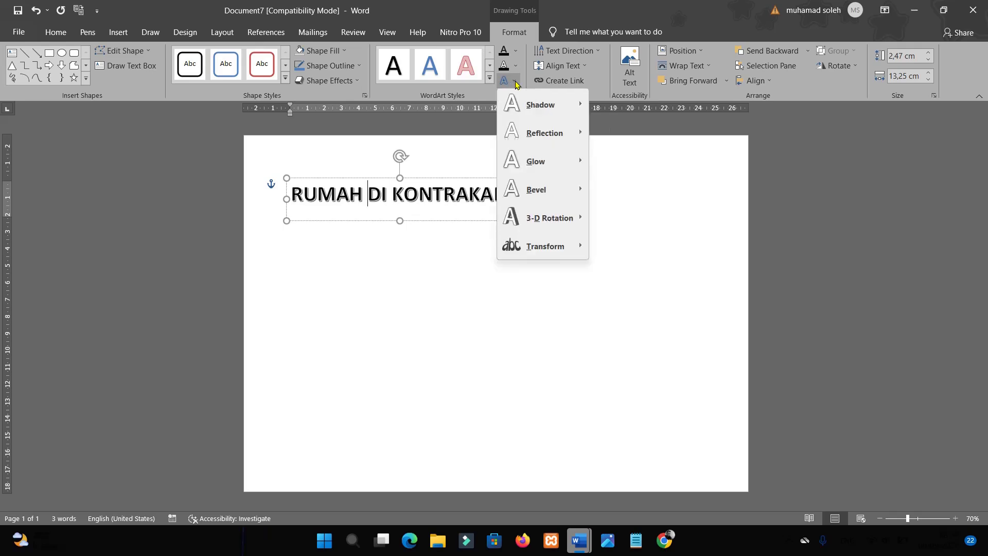
pyautogui.moveTo(544, 246)
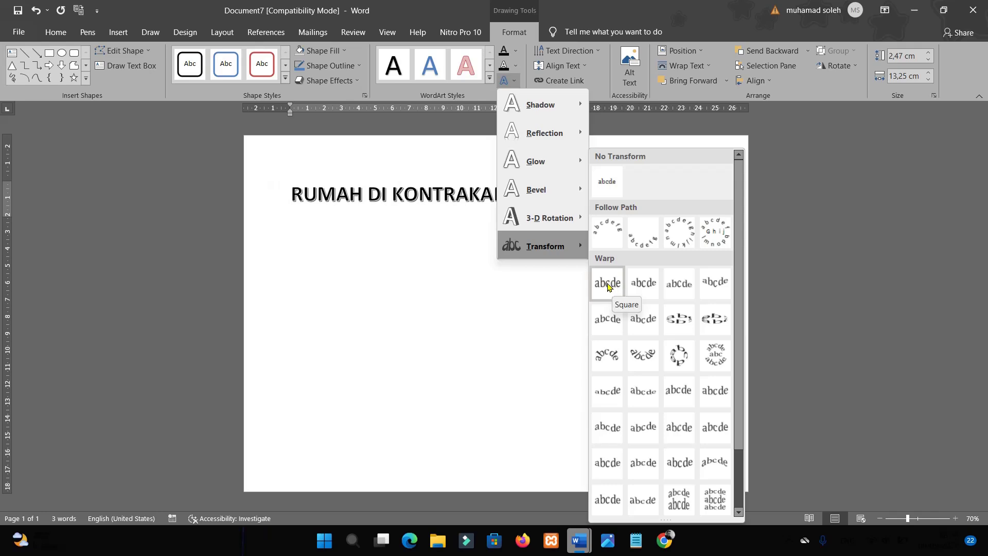
pyautogui.click(607, 287)
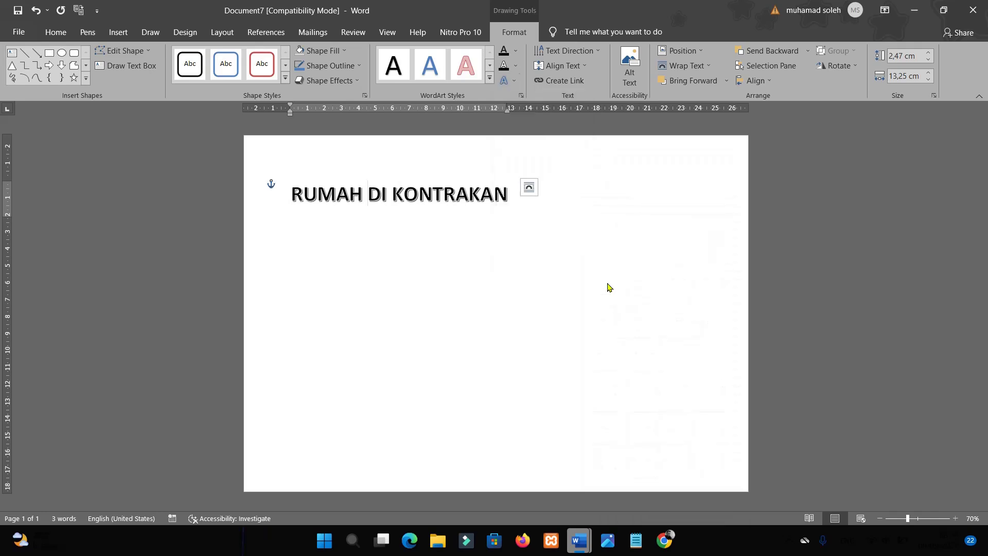
pyautogui.moveTo(514, 223); pyautogui.dragTo(710, 275)
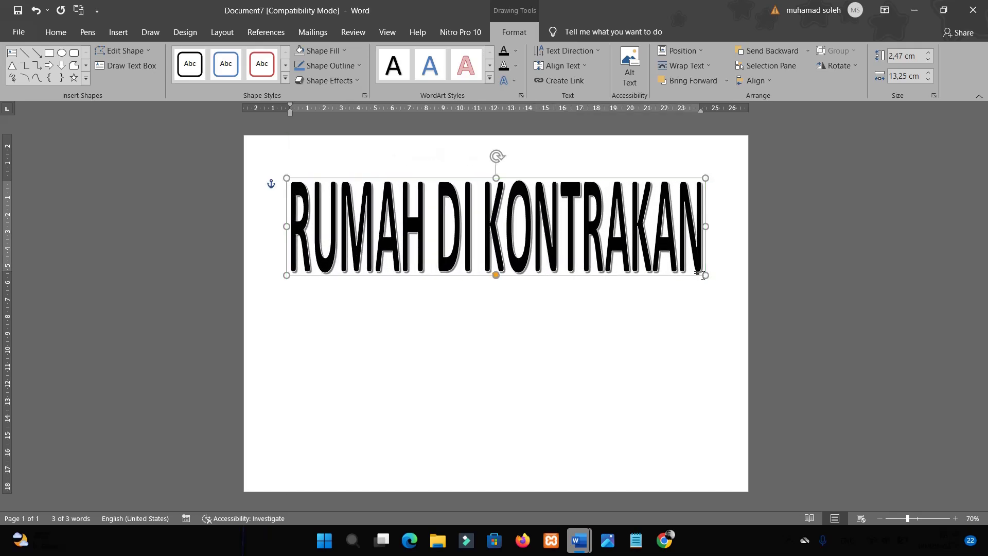
pyautogui.click(469, 337)
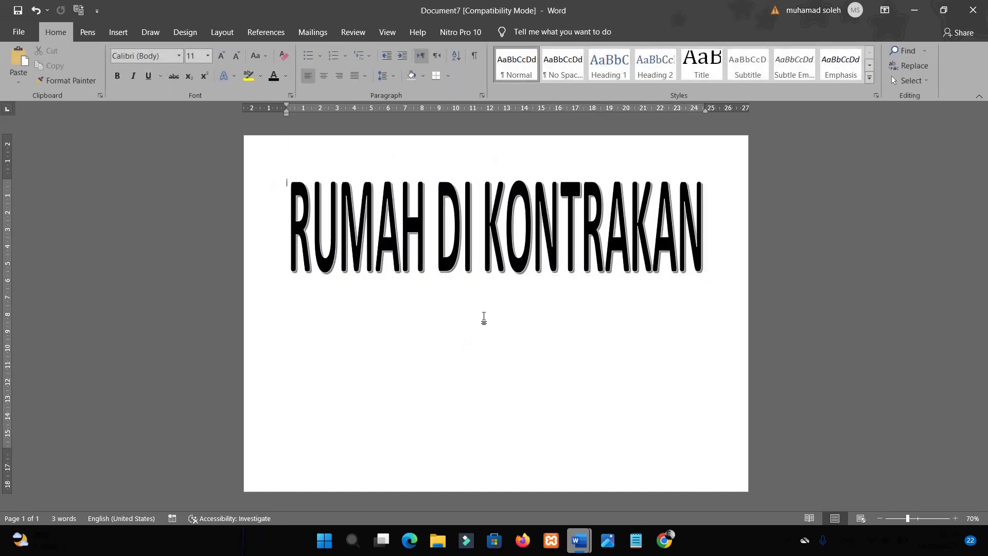
pyautogui.hotkey('ctrl', 'z')
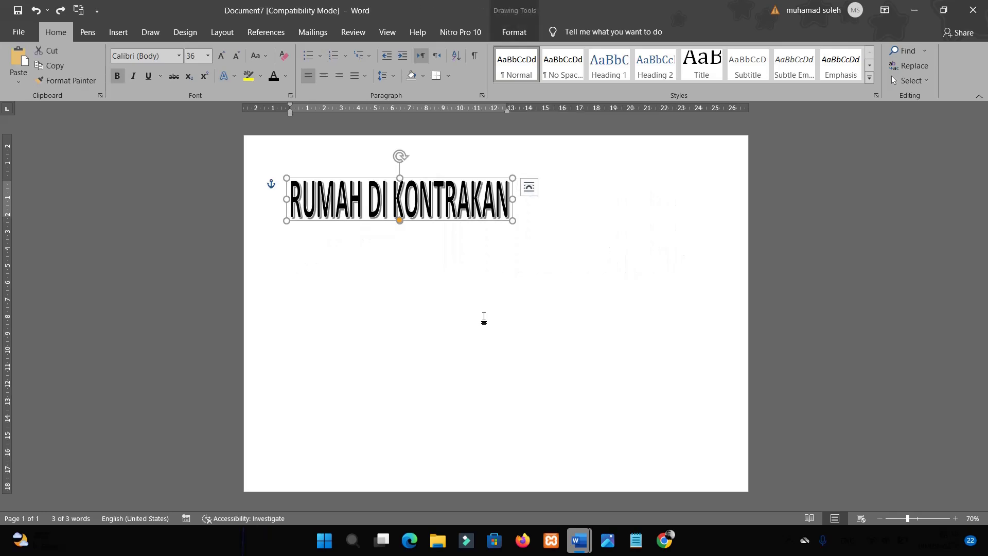
pyautogui.hotkey('ctrl', 'z')
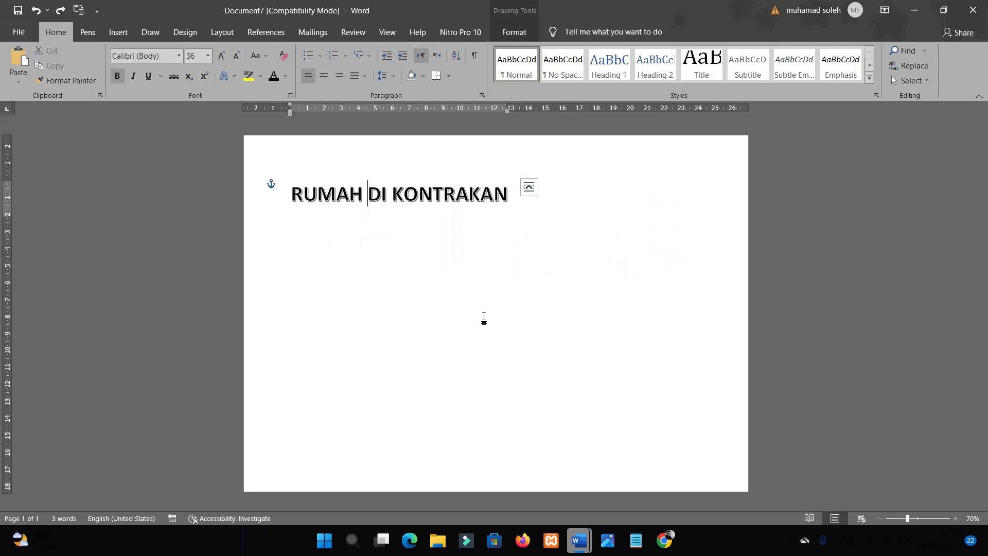
pyautogui.doubleClick(443, 193)
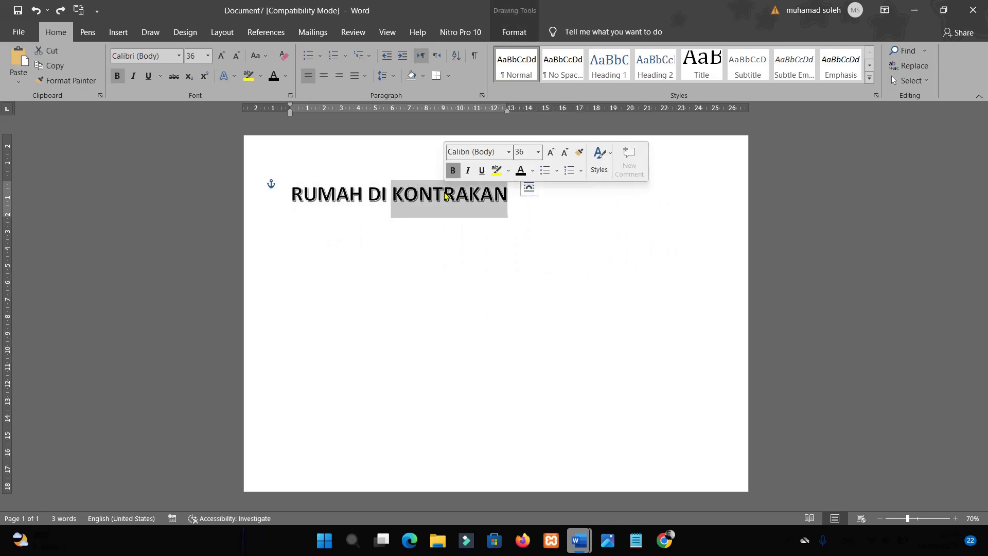
pyautogui.tripleClick(425, 209)
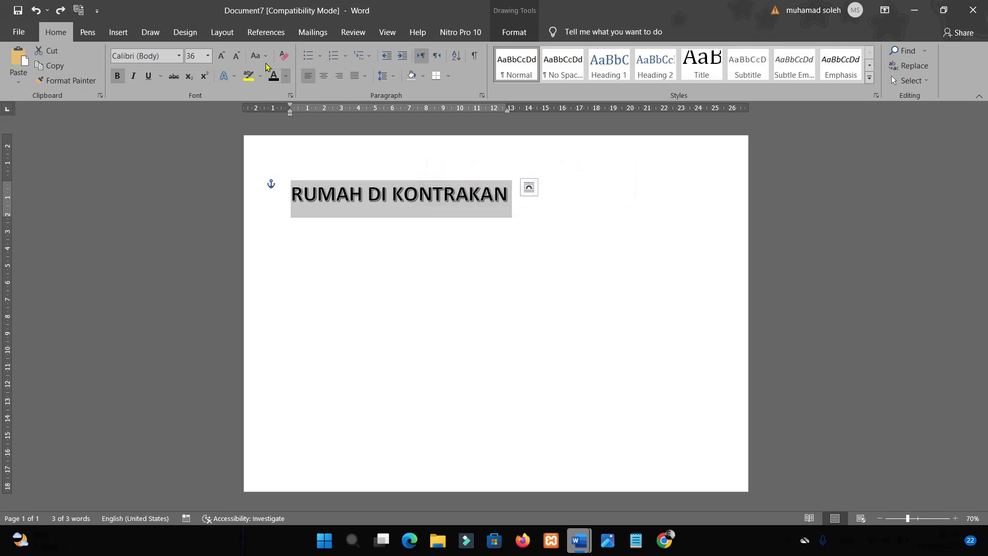
pyautogui.click(237, 56)
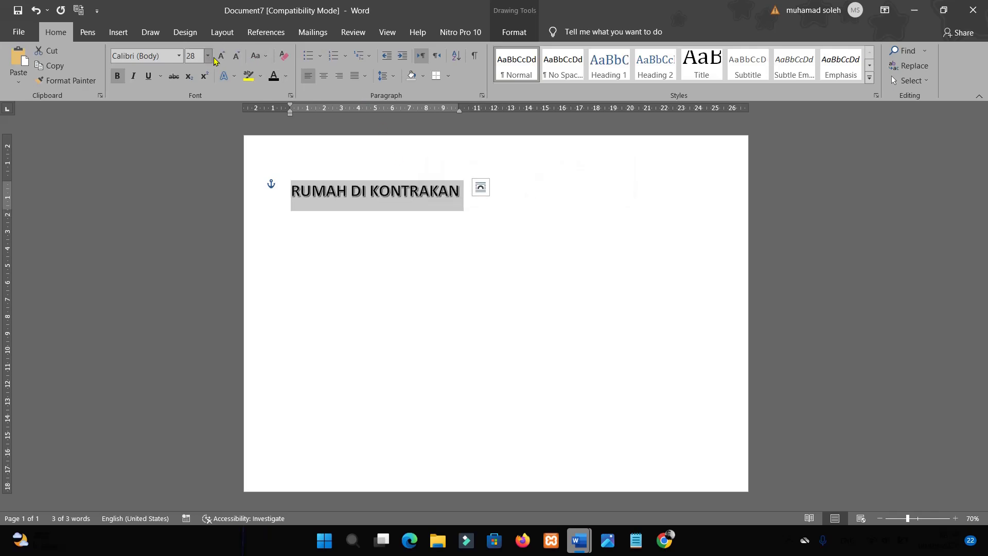
pyautogui.click(220, 57)
pyautogui.click(220, 56)
pyautogui.click(220, 56)
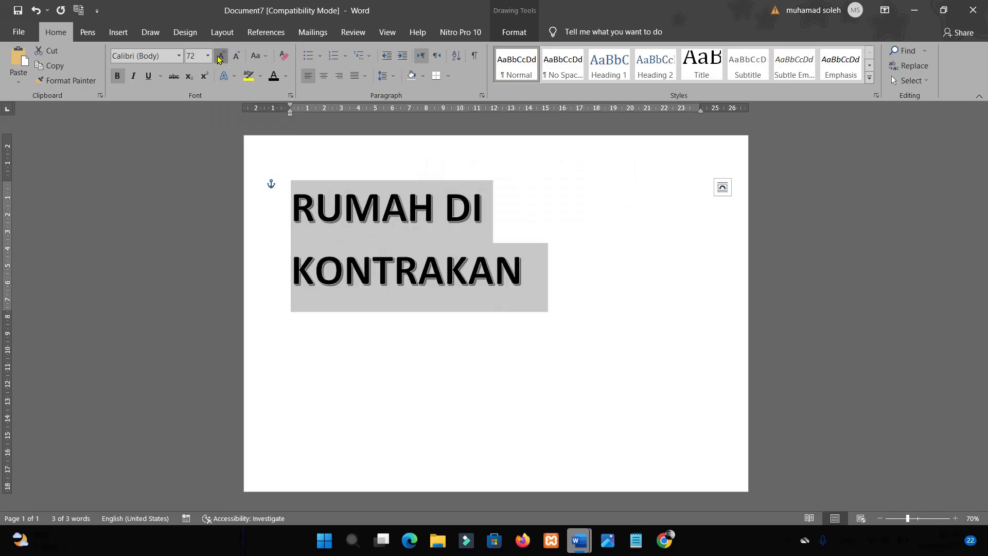
pyautogui.click(220, 57)
pyautogui.click(220, 57)
pyautogui.click(220, 57)
pyautogui.click(220, 57)
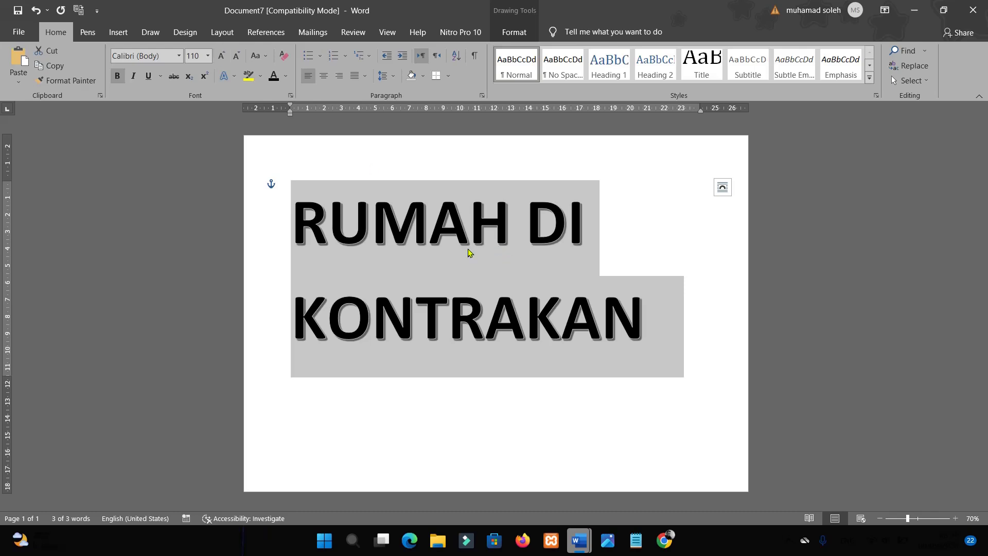
pyautogui.hotkey('ctrl', 'z')
pyautogui.hotkey('ctrl', 'z')
pyautogui.hotkey('ctrl', 'z')
pyautogui.hotkey('ctrl', 'z')
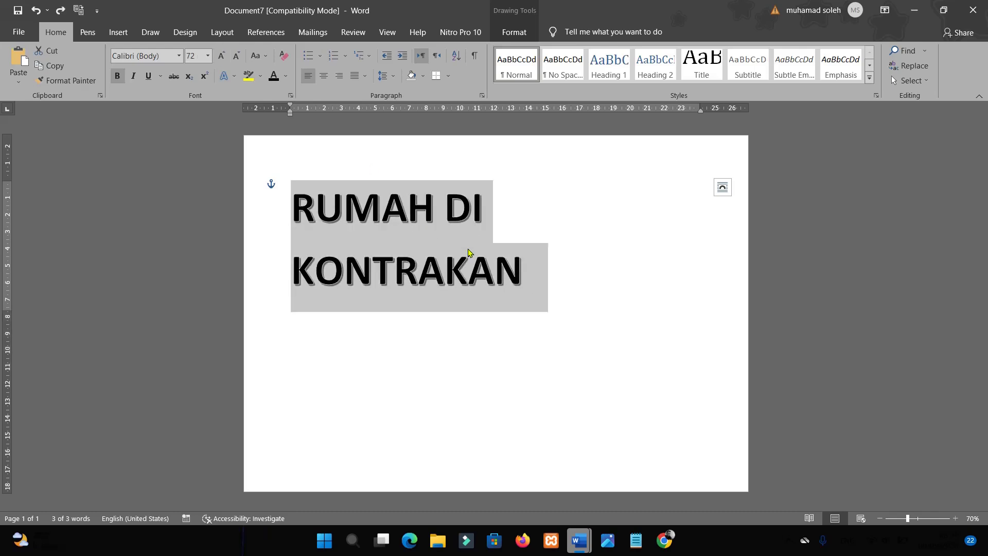
pyautogui.hotkey('ctrl', 'z')
pyautogui.hotkey('ctrl', 'z')
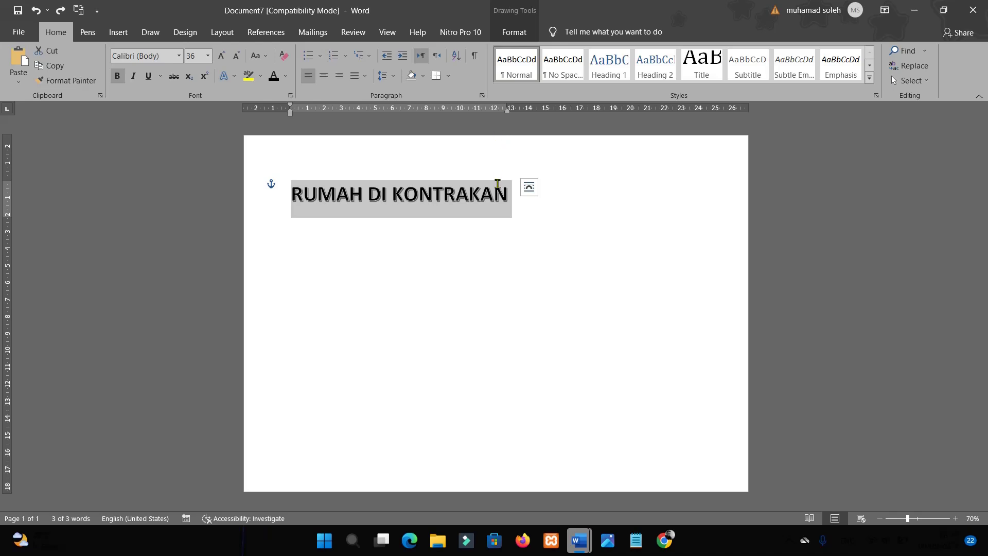
pyautogui.click(464, 212)
pyautogui.click(514, 31)
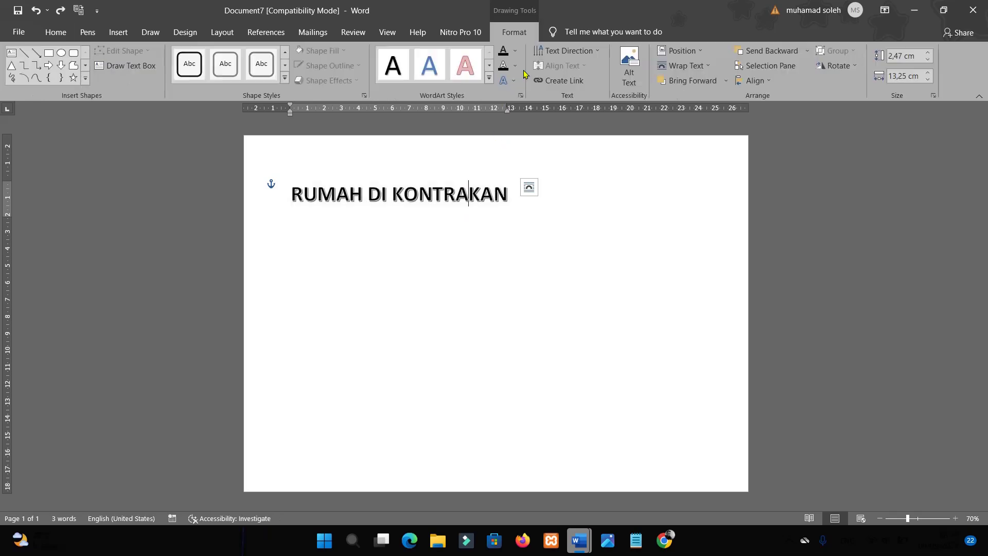
pyautogui.click(517, 82)
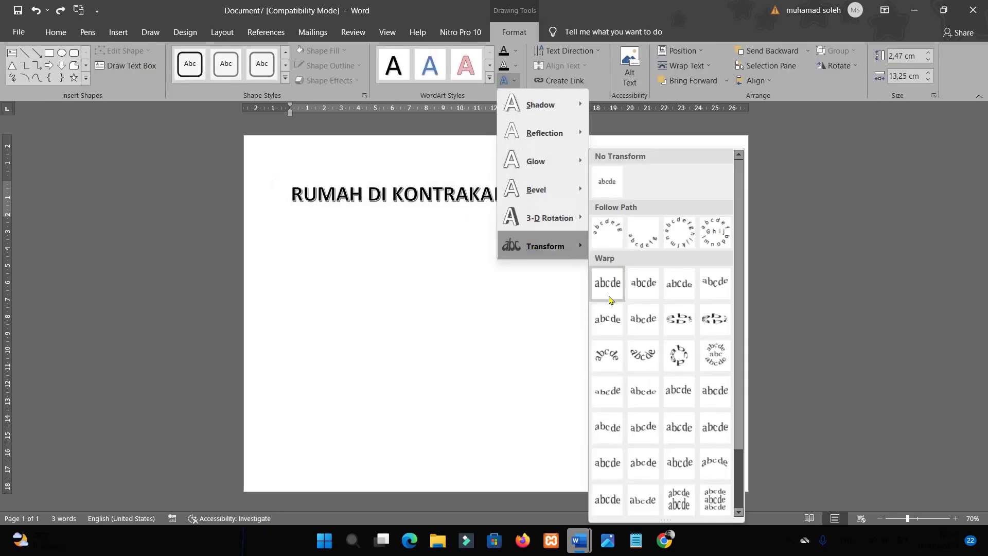
pyautogui.click(593, 284)
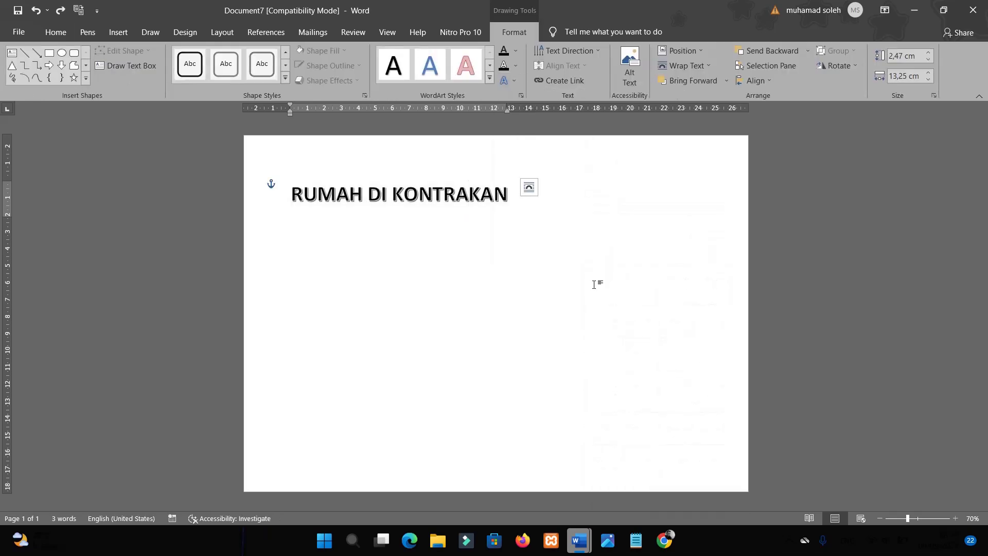
pyautogui.doubleClick(480, 196)
pyautogui.click(473, 203)
pyautogui.tripleClick(472, 198)
pyautogui.click(472, 198)
pyautogui.click(496, 289)
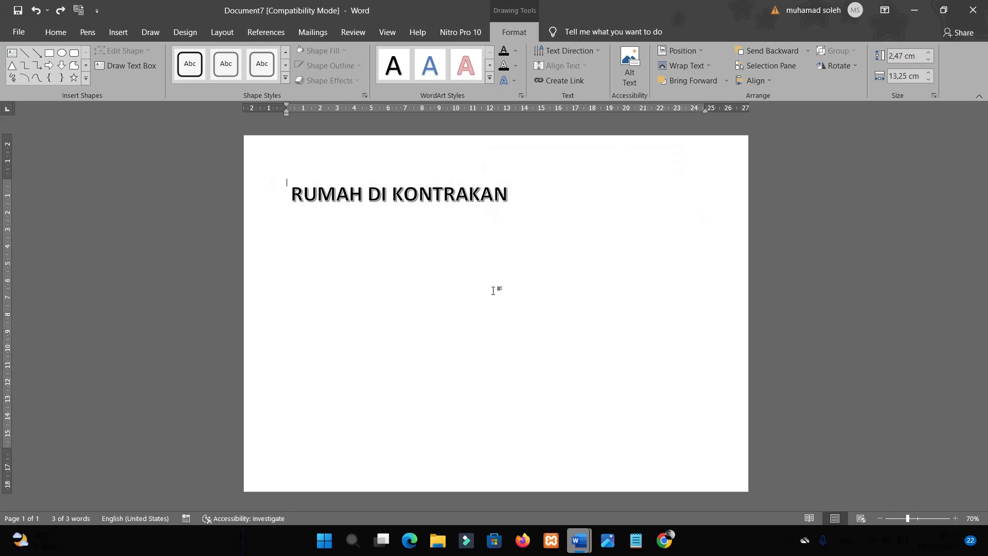
pyautogui.click(431, 185)
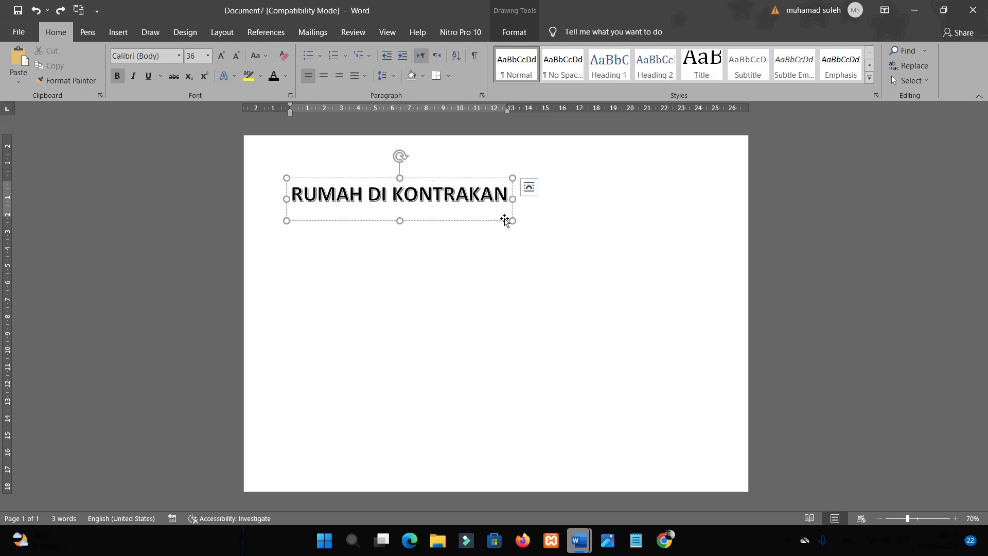
# Apply the Square warp transform to the RUMAH DI KONTRAKAN WordArt
pyautogui.click(506, 220)
pyautogui.click(514, 32)
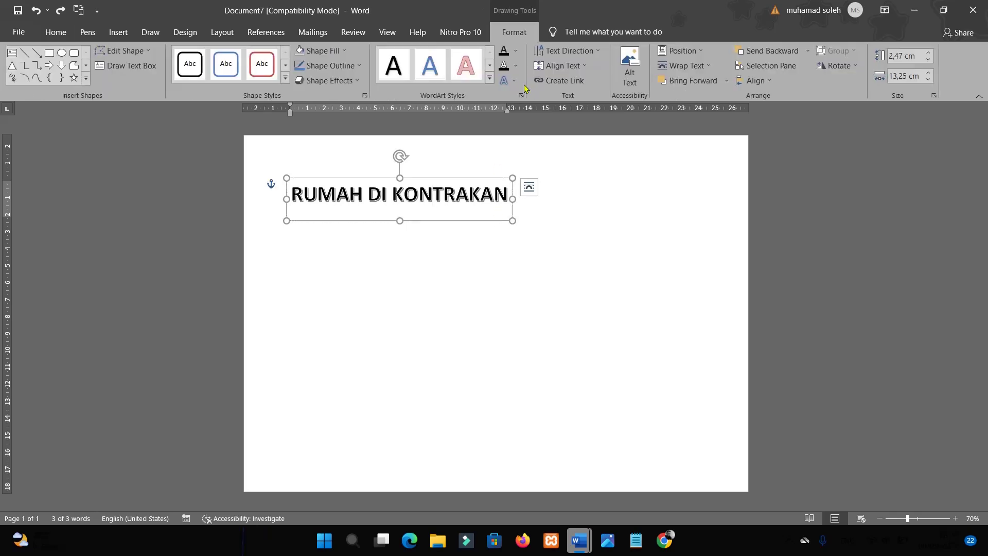
pyautogui.click(507, 81)
pyautogui.click(607, 283)
# Stretch the WordArt to about 28.64 × 7.17 cm and position it Middle Center
pyautogui.moveTo(548, 243)
pyautogui.mouseDown()
pyautogui.moveTo(738, 316)
pyautogui.moveTo(738, 301)
pyautogui.mouseUp()
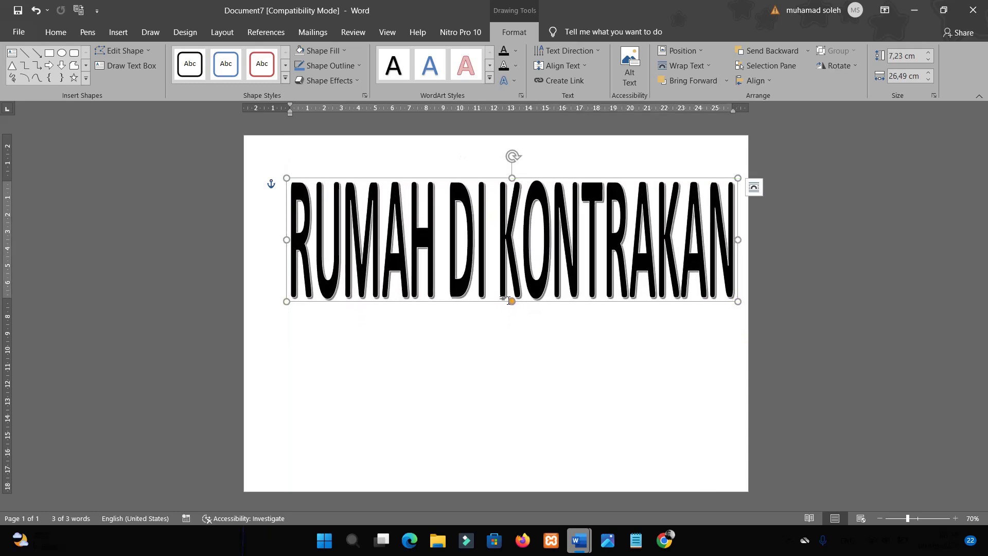
pyautogui.moveTo(287, 300); pyautogui.dragTo(250, 300)
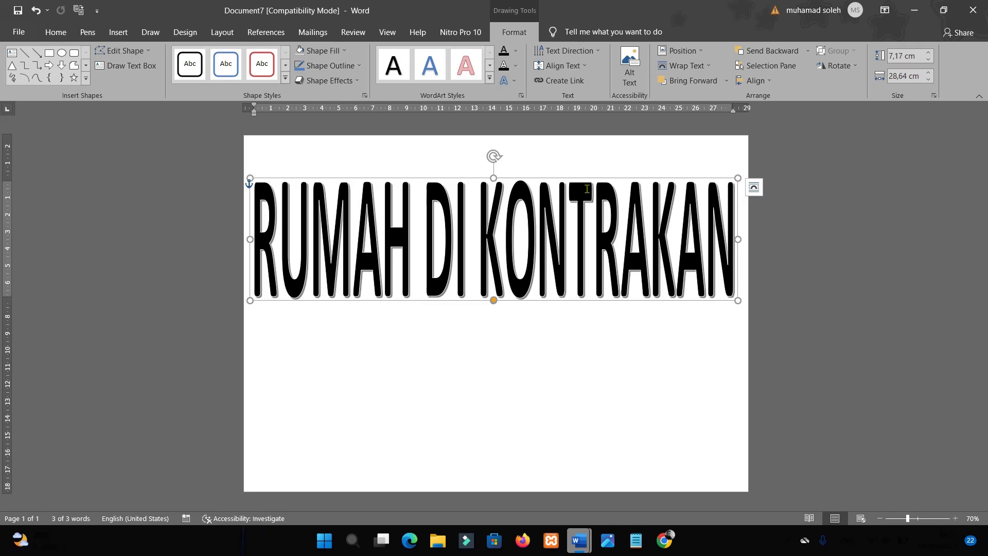
pyautogui.click(698, 51)
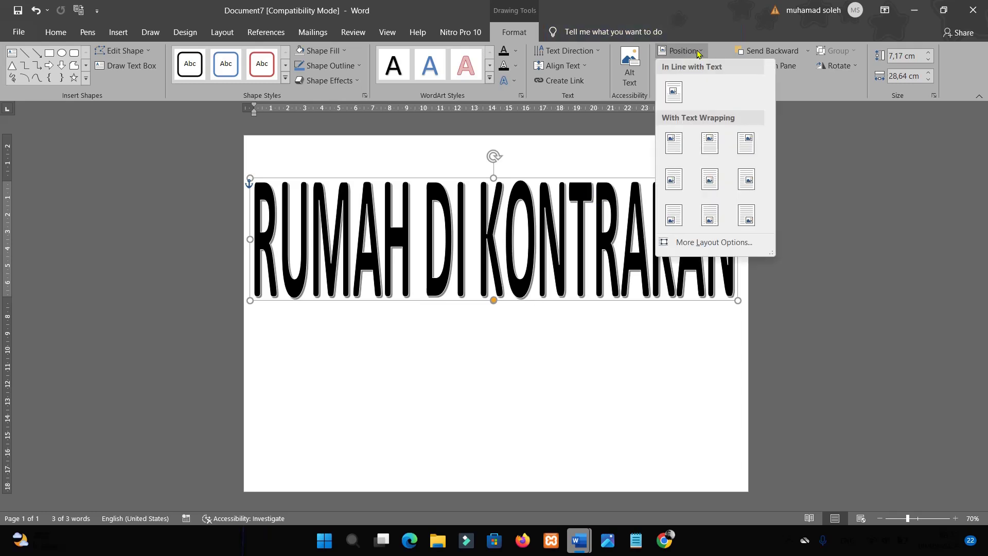
pyautogui.click(704, 178)
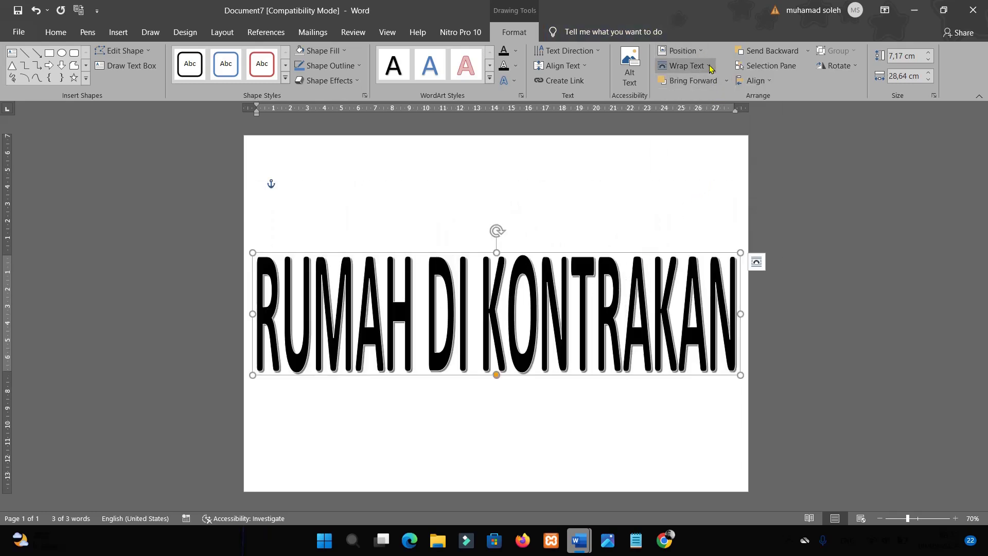
pyautogui.click(562, 402)
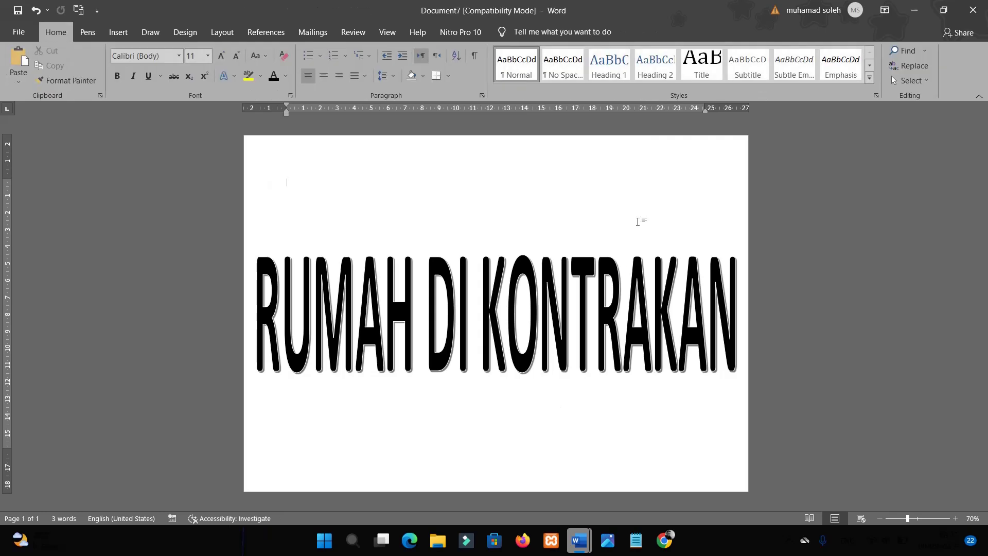
pyautogui.click(557, 287)
# Fill the title letters with Standard green, then open the File backstage view
pyautogui.tripleClick(558, 287)
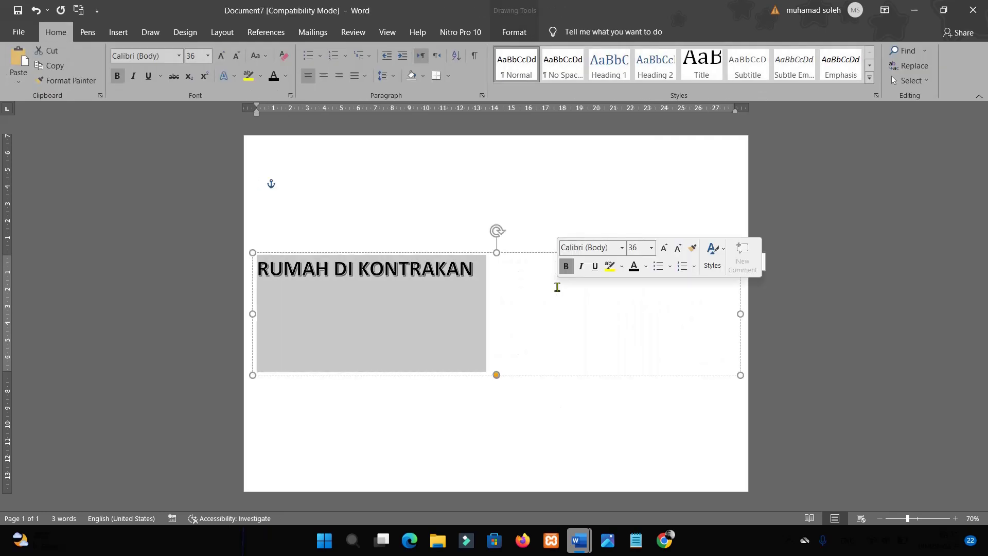
pyautogui.click(529, 35)
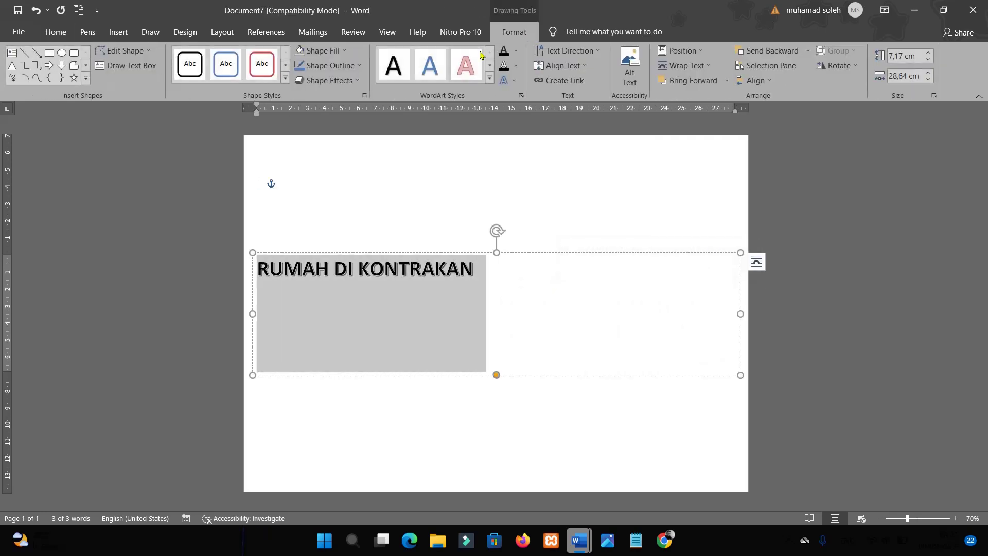
pyautogui.click(515, 50)
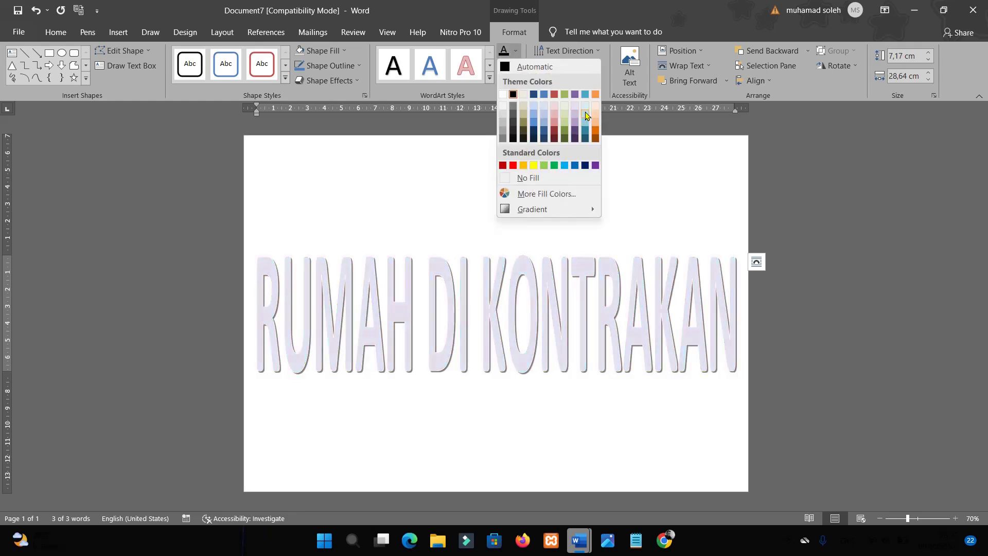
pyautogui.click(554, 166)
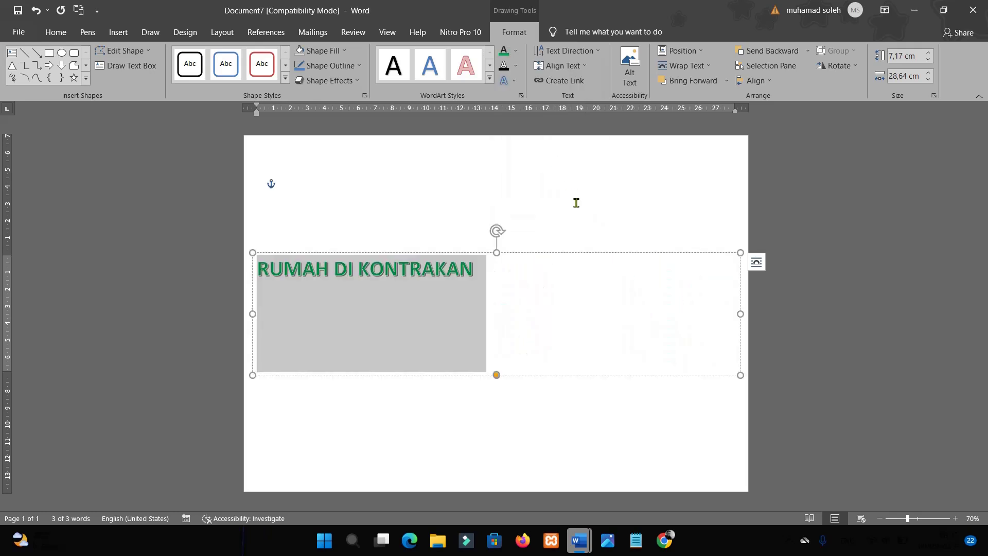
pyautogui.click(645, 244)
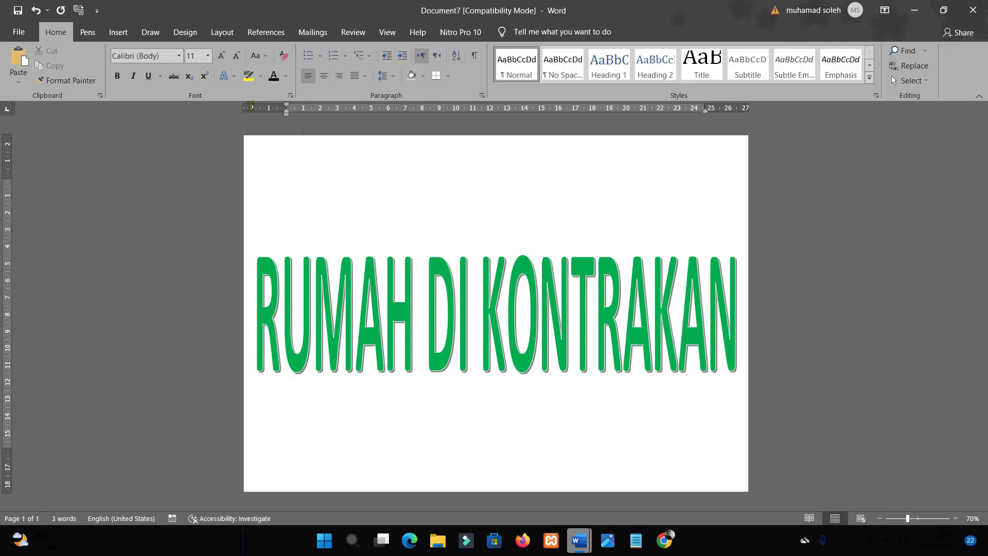
pyautogui.click(19, 31)
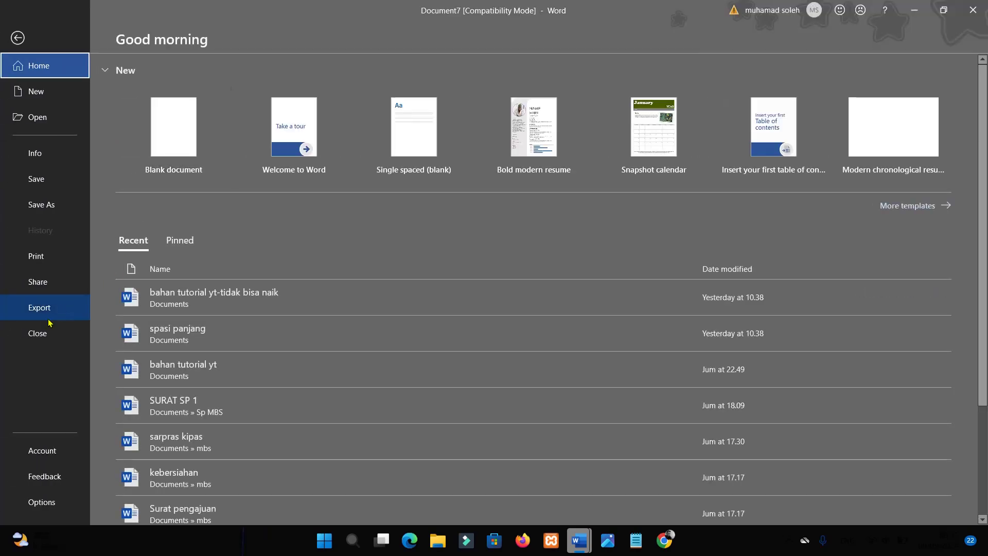
# Preview the green-title landscape page in Print view, then return to editing
pyautogui.click(40, 261)
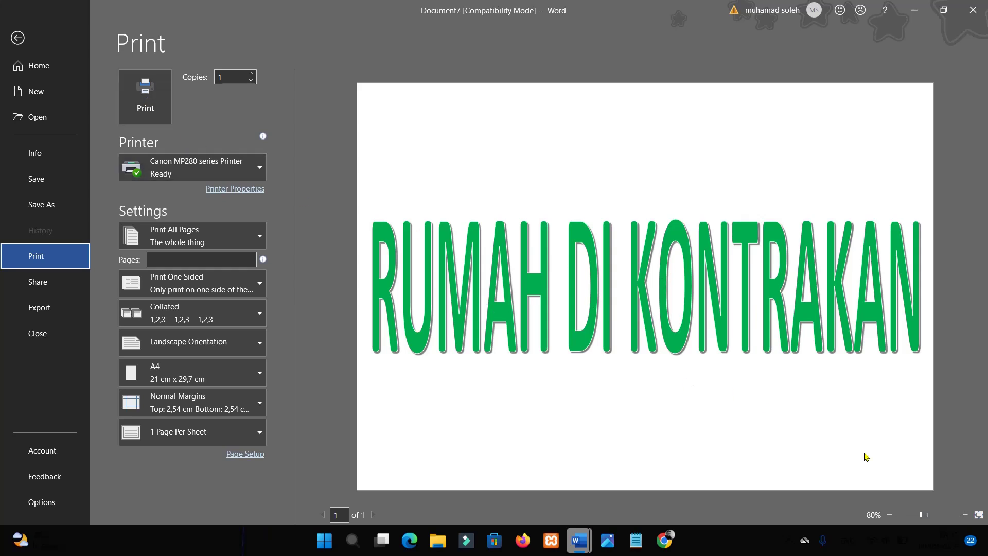
pyautogui.click(17, 38)
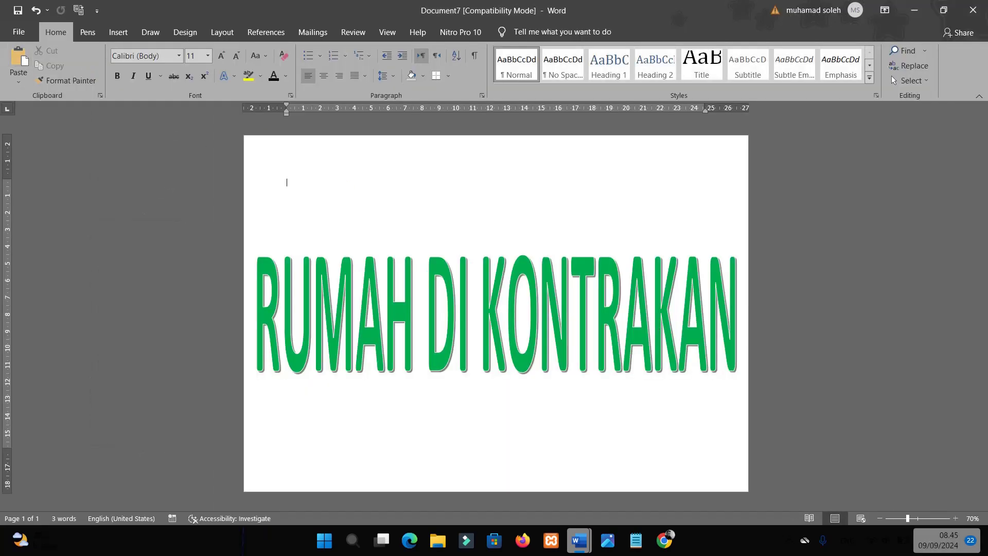
pyautogui.click(804, 543)
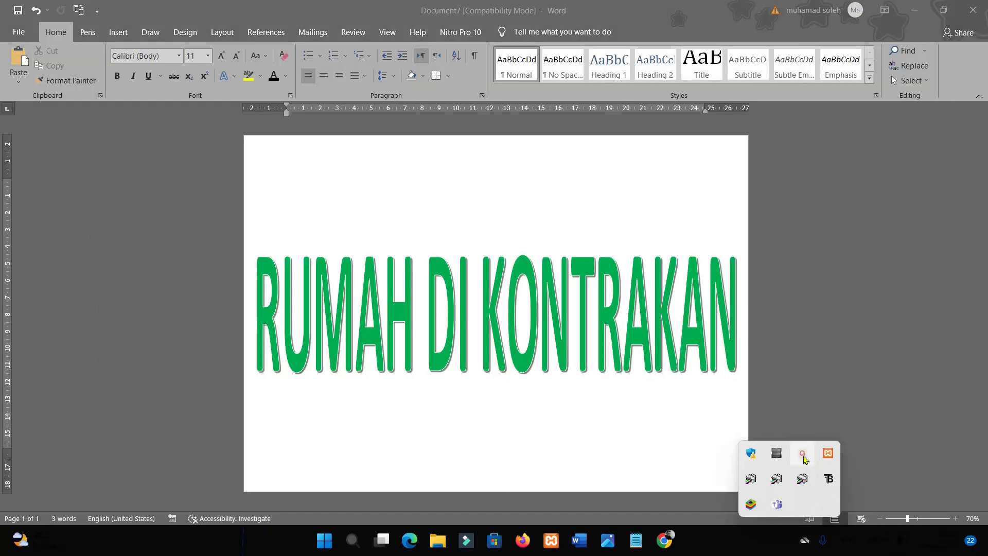